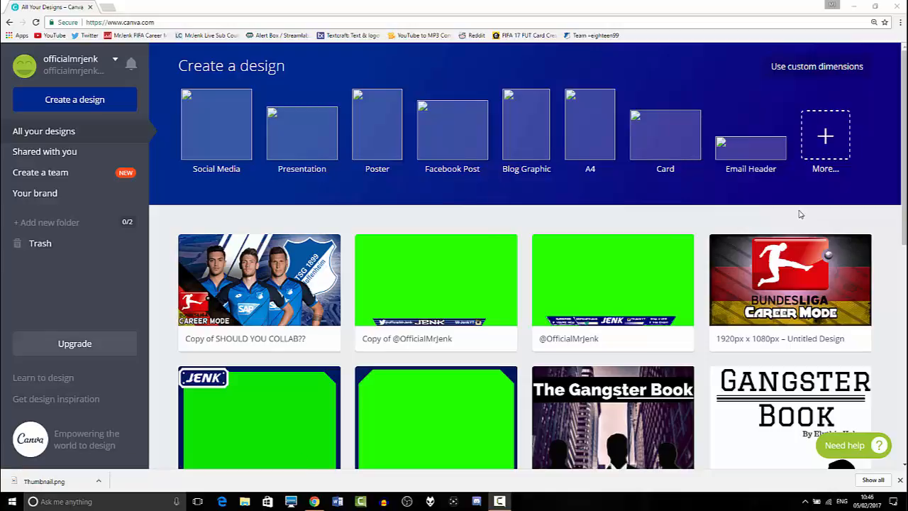
Step: Create a new design with custom dimensions of 1280 × 720 px
{"action": "left_click", "coordinate": [796, 71]}
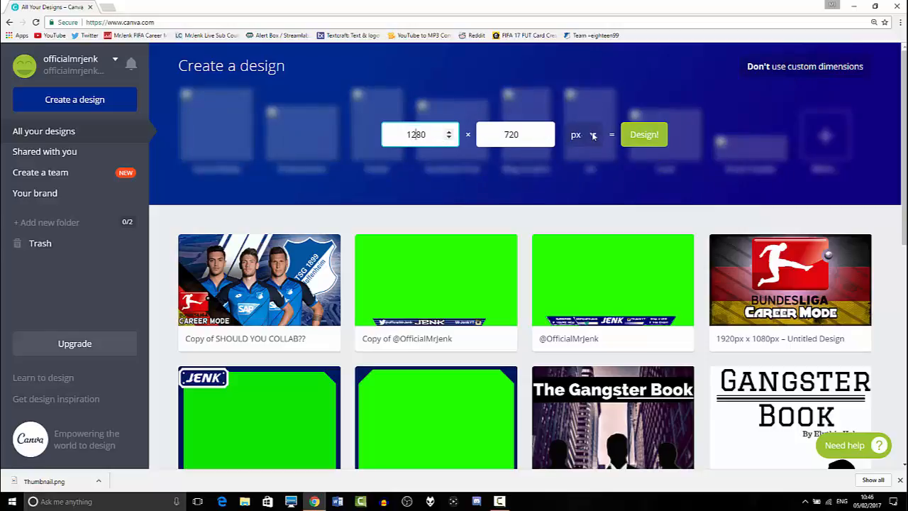
{"action": "left_click", "coordinate": [636, 140]}
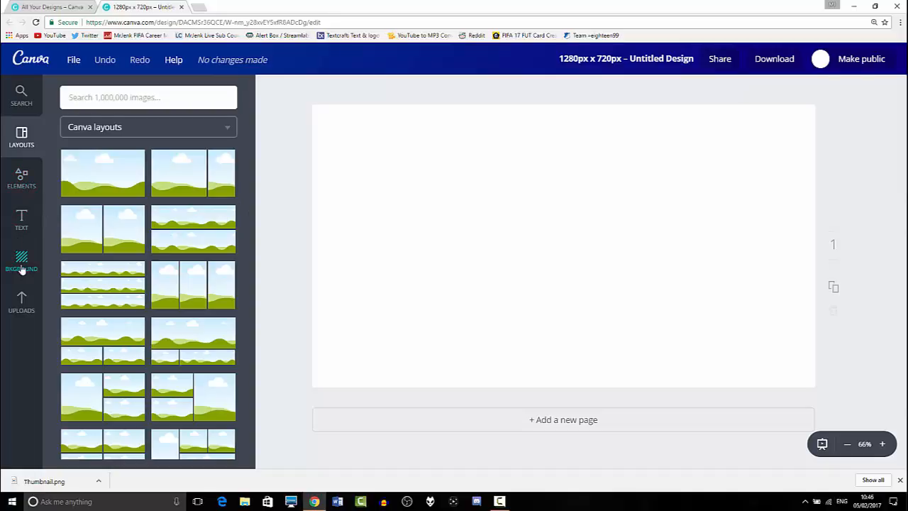
{"action": "left_click", "coordinate": [21, 98]}
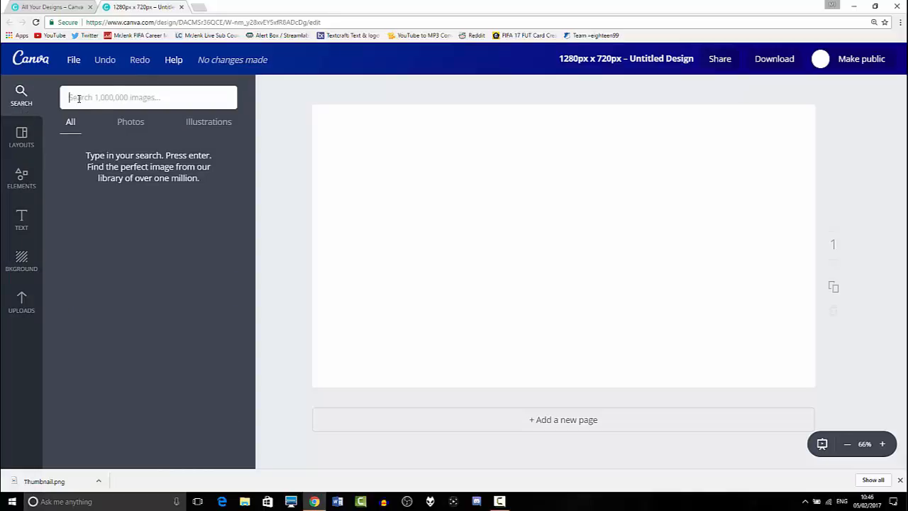
{"action": "left_click", "coordinate": [20, 135]}
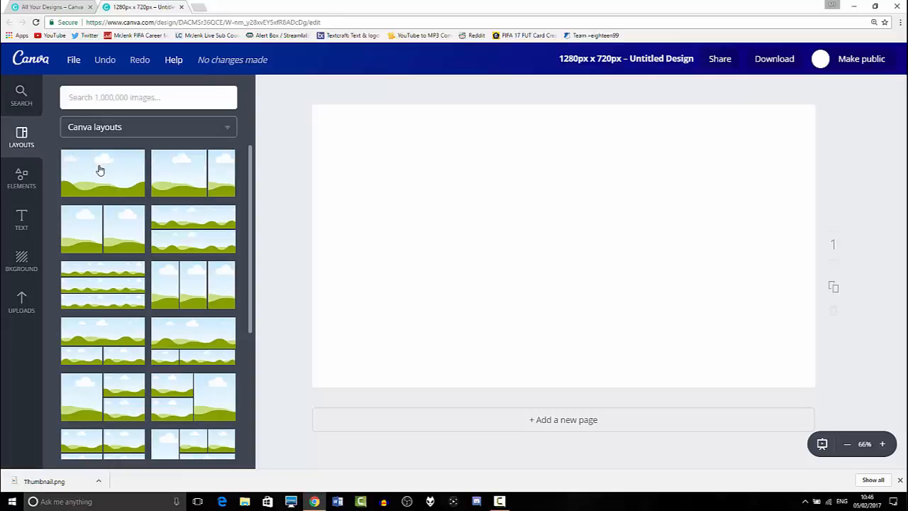
{"action": "left_click", "coordinate": [20, 181]}
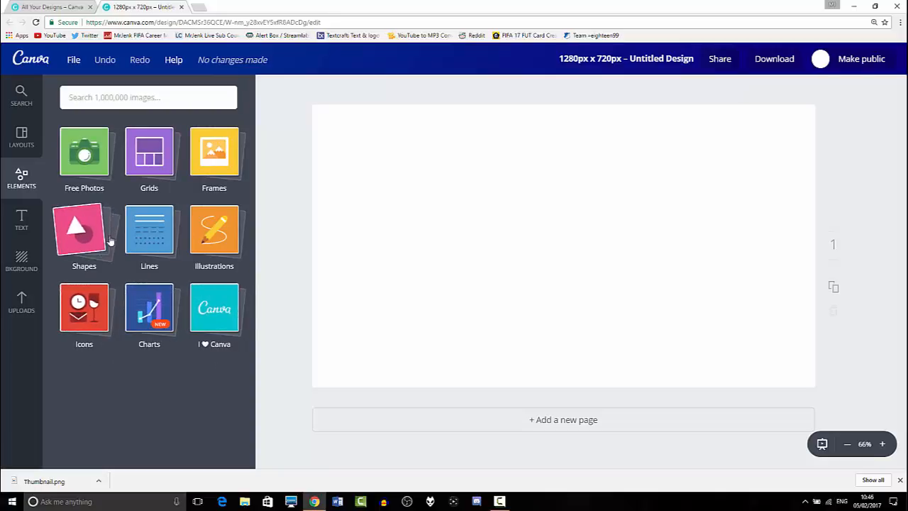
Step: Place the free photo of hands holding a phone on the canvas, reposition it and delete it
{"action": "left_click", "coordinate": [84, 150]}
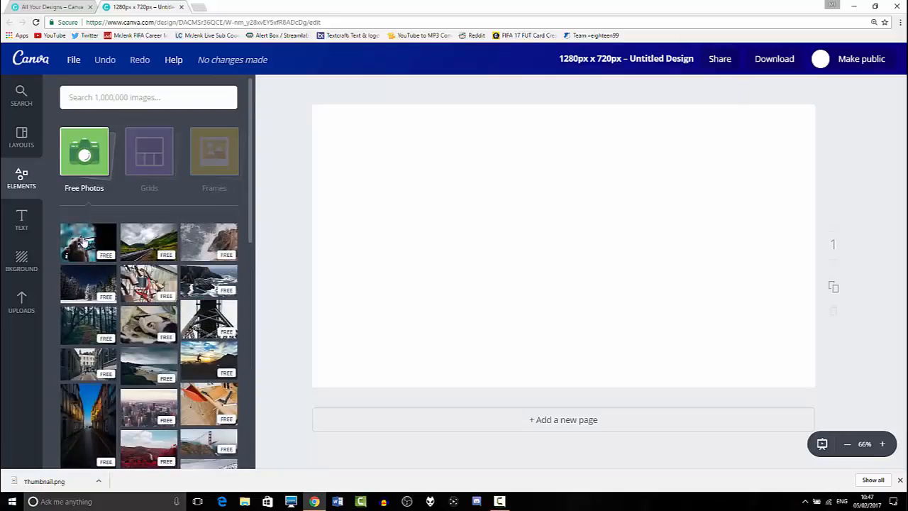
{"action": "left_click", "coordinate": [84, 241]}
{"action": "left_click_drag", "start_coordinate": [477, 307], "coordinate": [508, 304]}
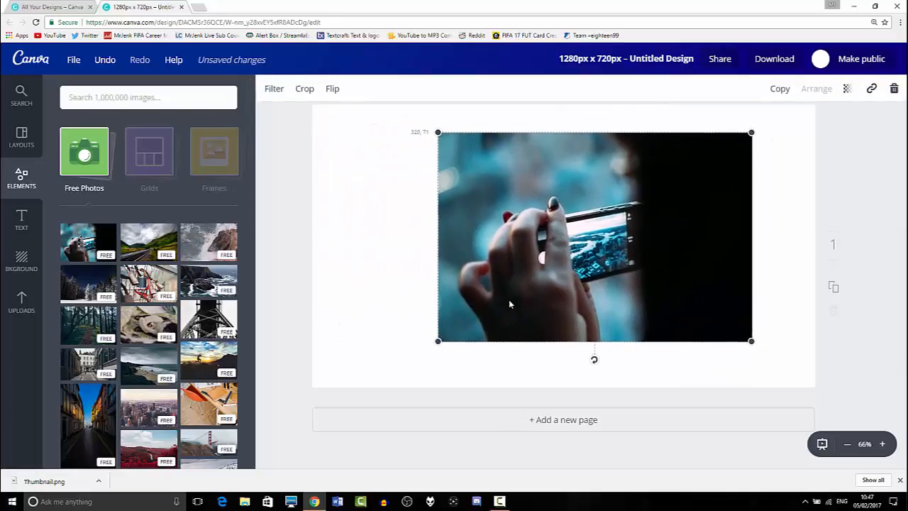
{"action": "key", "text": "Delete"}
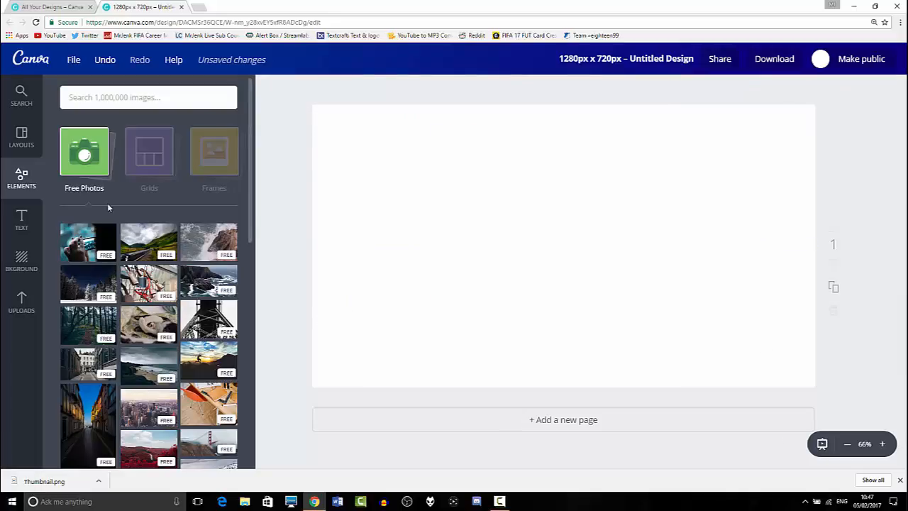
Step: Add a square shape to the blank canvas and delete it
{"action": "left_click", "coordinate": [108, 207]}
{"action": "left_click", "coordinate": [84, 231]}
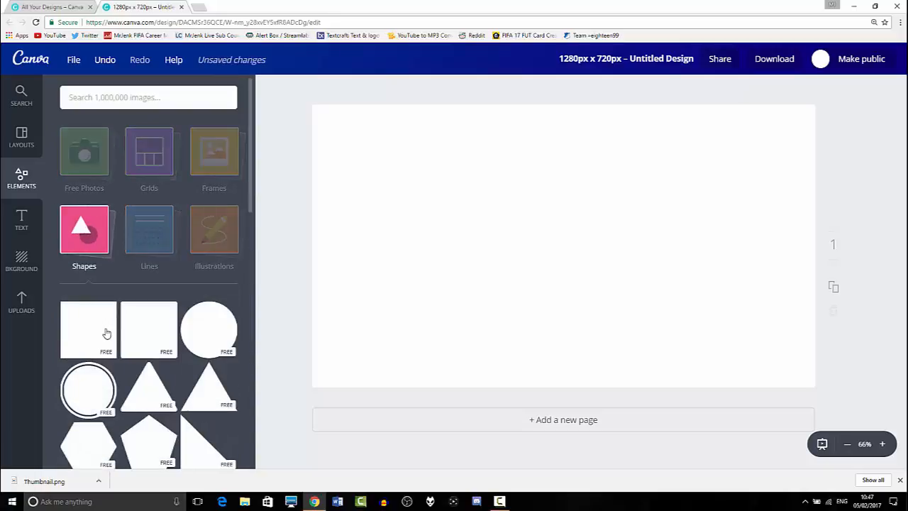
{"action": "left_click", "coordinate": [107, 333]}
{"action": "key", "text": "Delete"}
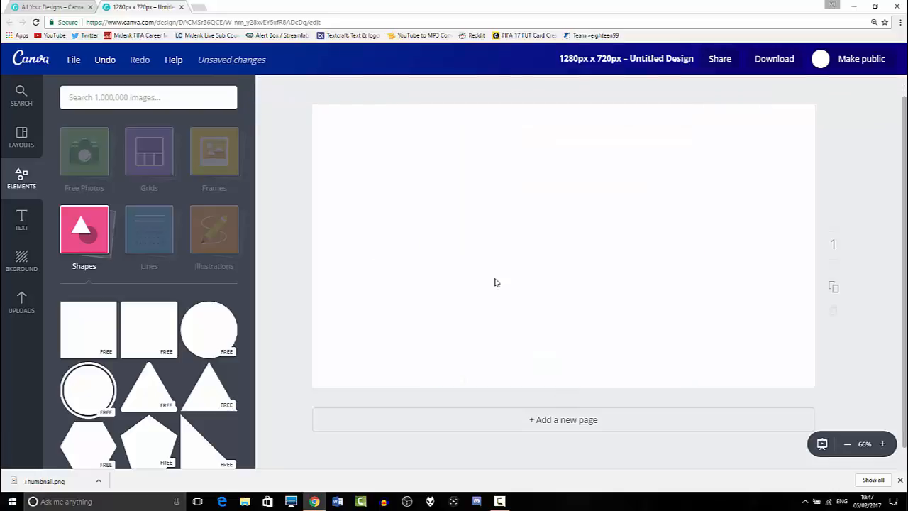
{"action": "left_click", "coordinate": [17, 225]}
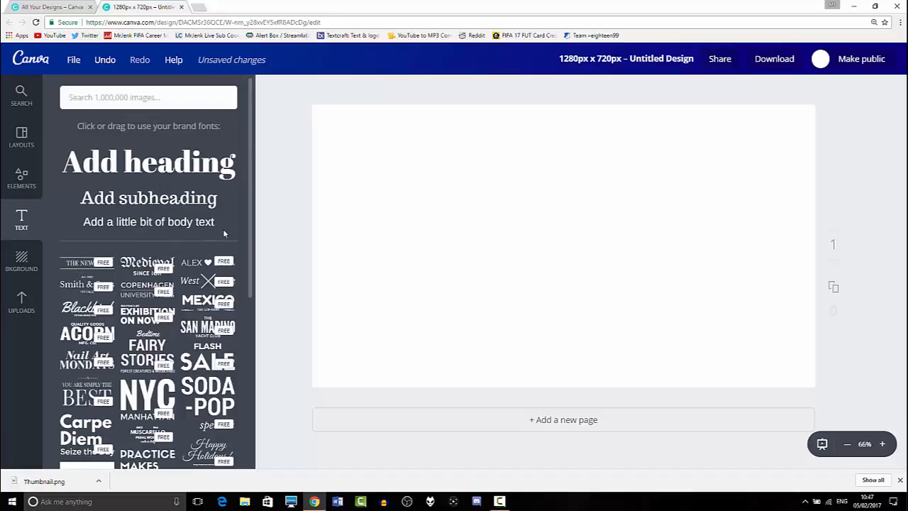
{"action": "left_click_drag", "start_coordinate": [249, 236], "coordinate": [251, 330]}
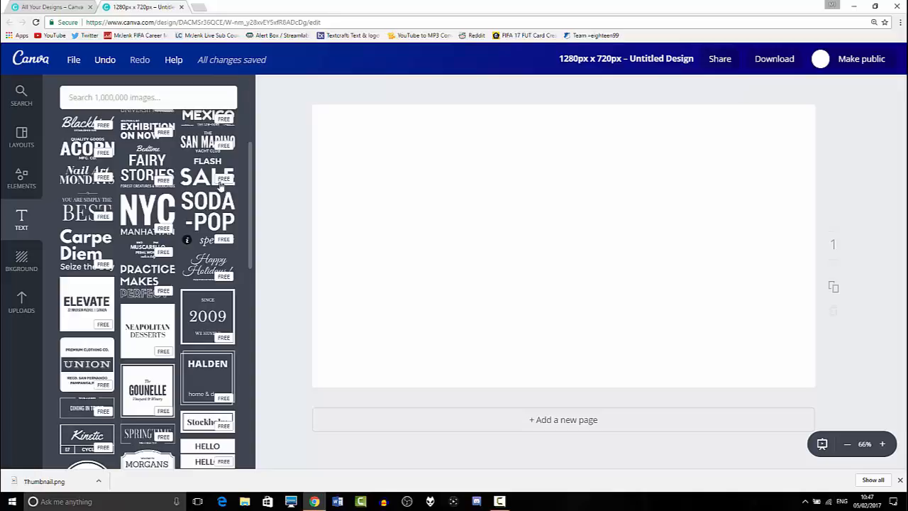
{"action": "scroll", "coordinate": [252, 217], "scroll_direction": "up", "scroll_amount": 2}
{"action": "scroll", "coordinate": [252, 213], "scroll_direction": "up", "scroll_amount": 2}
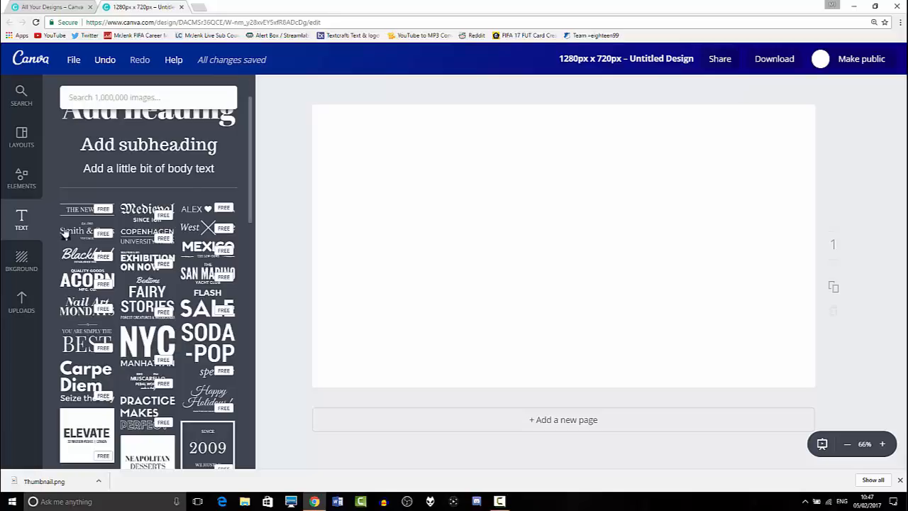
Step: Try out the green striped, green circle, dark teal gradient and dark red zigzag patterns as page background
{"action": "left_click", "coordinate": [33, 259]}
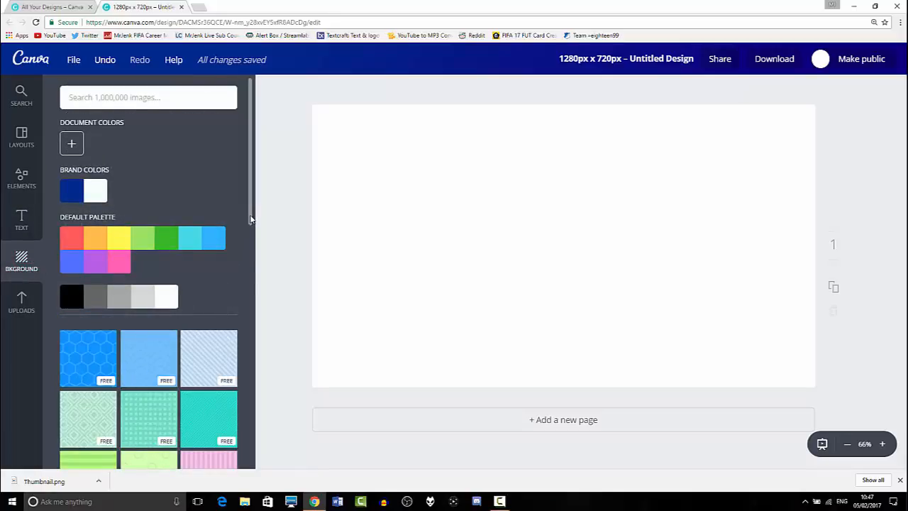
{"action": "scroll", "coordinate": [249, 219], "scroll_direction": "down", "scroll_amount": 2}
{"action": "left_click", "coordinate": [101, 350]}
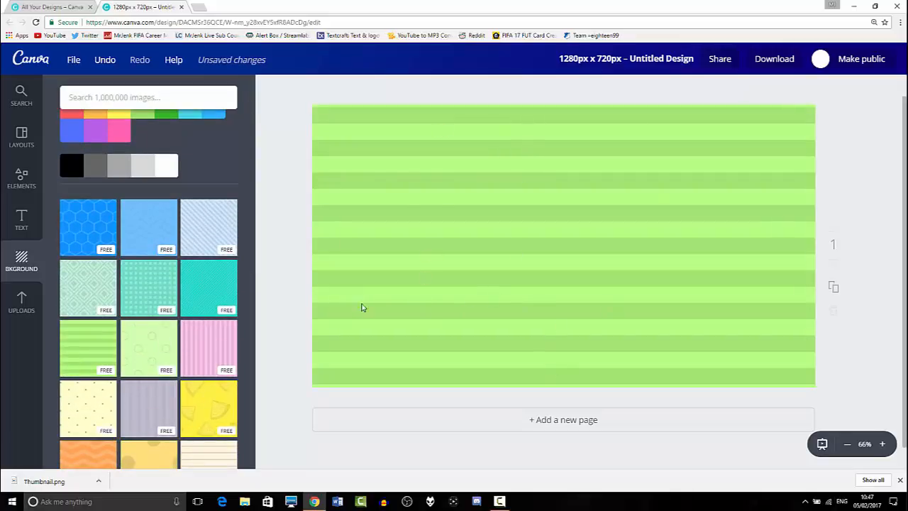
{"action": "left_click", "coordinate": [133, 358]}
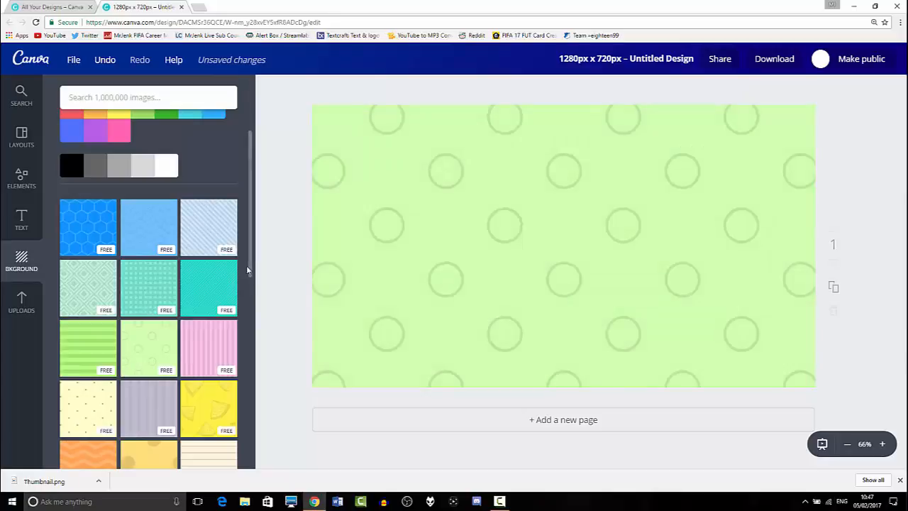
{"action": "left_click_drag", "start_coordinate": [251, 263], "coordinate": [260, 436]}
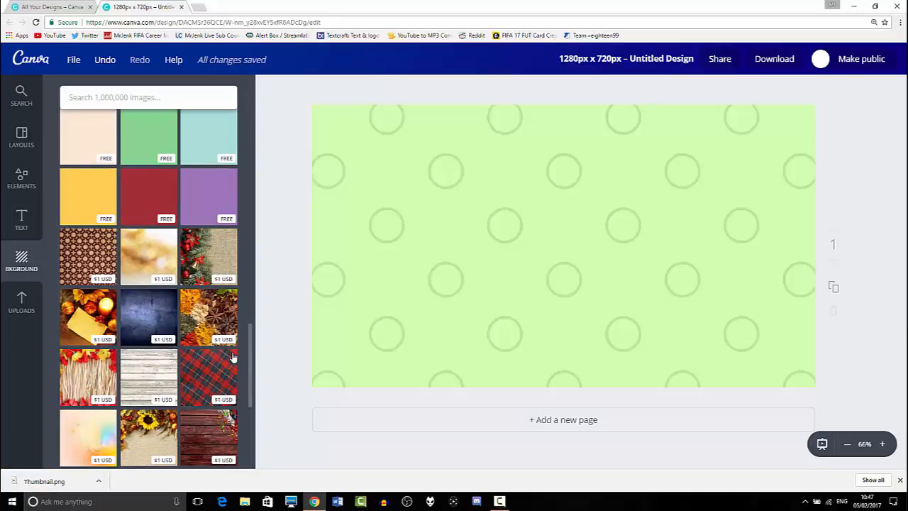
{"action": "left_click_drag", "start_coordinate": [249, 375], "coordinate": [192, 324]}
{"action": "left_click", "coordinate": [154, 260]}
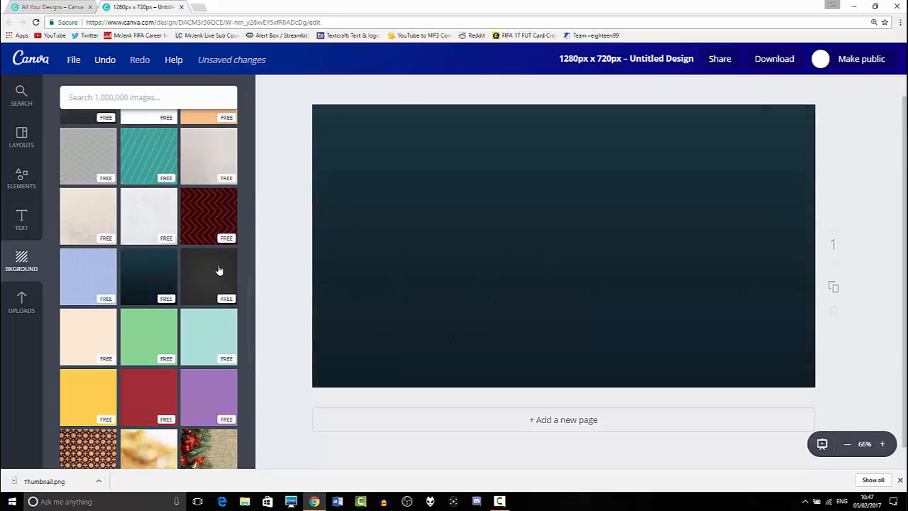
{"action": "left_click", "coordinate": [215, 234]}
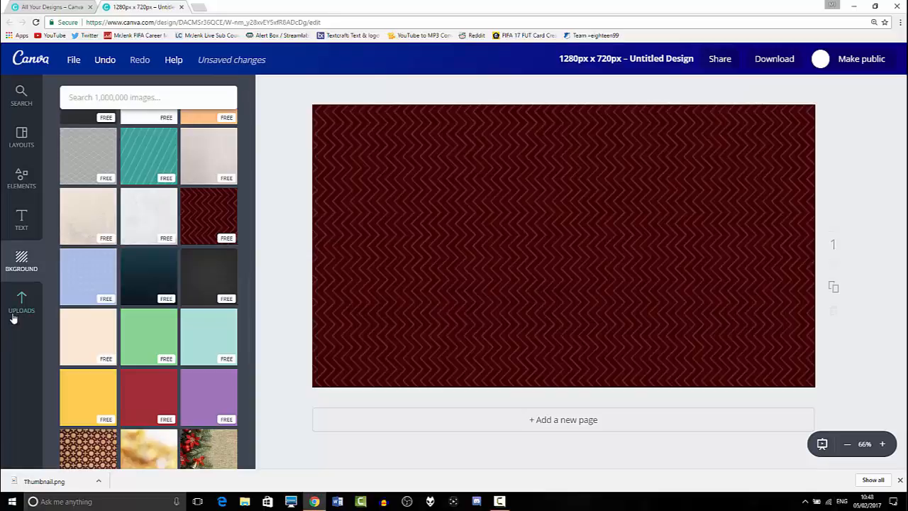
Step: Try the dark blue and the off-white brand colors as a plain page background
{"action": "left_click", "coordinate": [26, 259]}
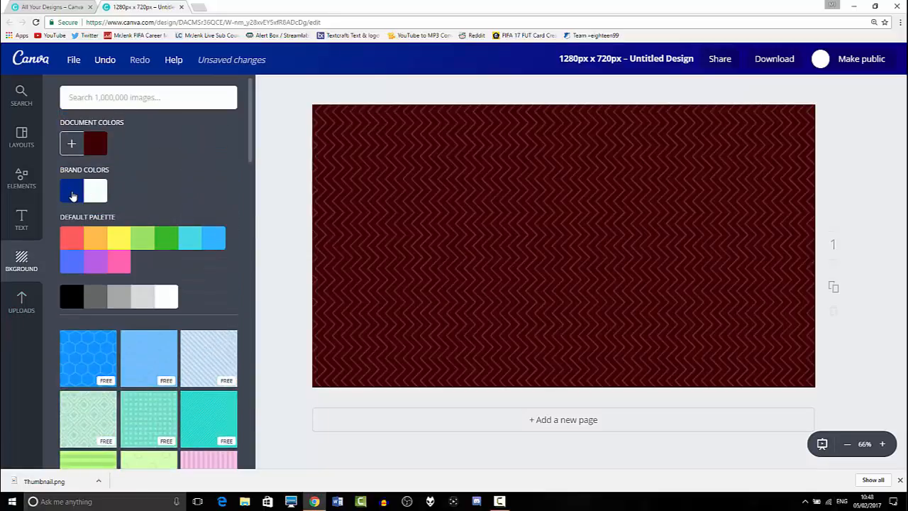
{"action": "left_click", "coordinate": [74, 196]}
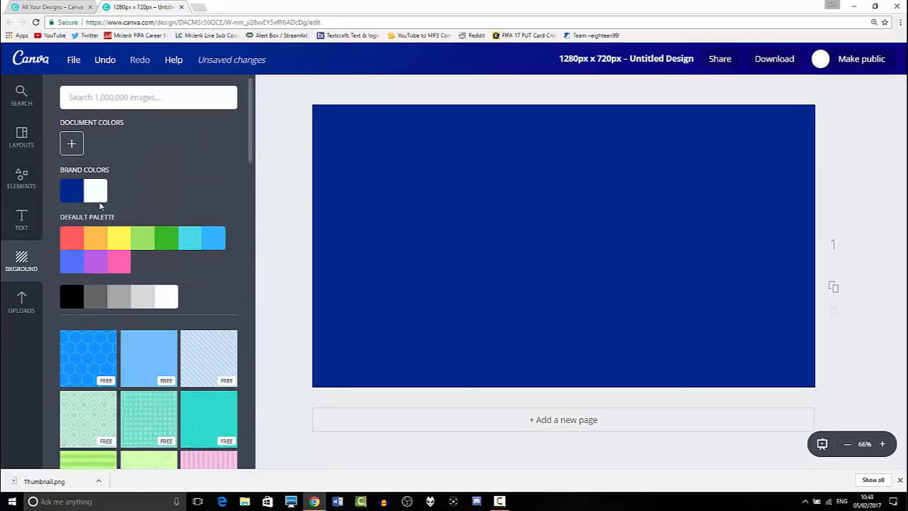
{"action": "left_click", "coordinate": [94, 197]}
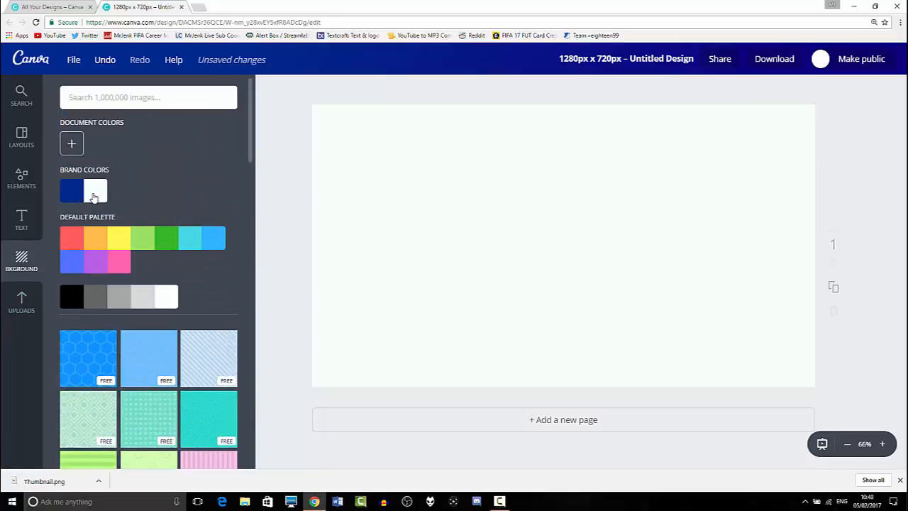
Step: Add the uploaded aerial stadium photo and enlarge it to fill the whole page as the background
{"action": "left_click", "coordinate": [21, 304]}
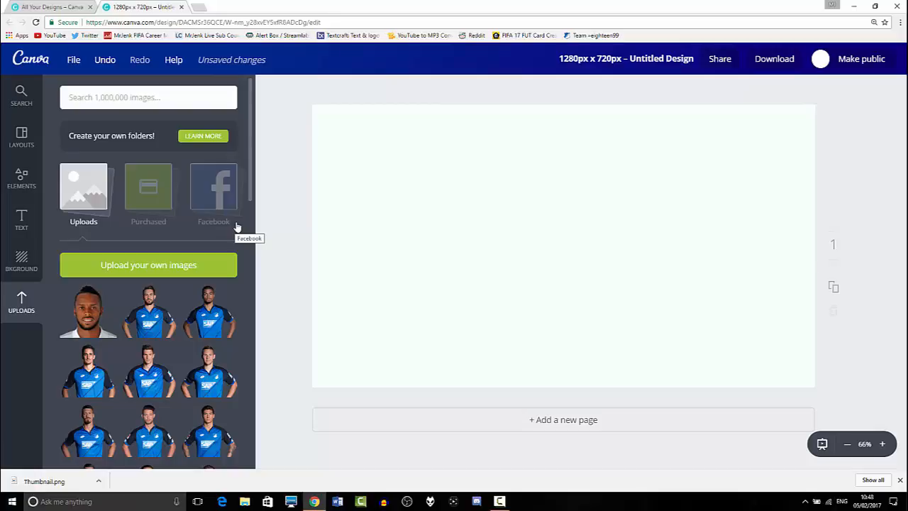
{"action": "left_click_drag", "start_coordinate": [250, 186], "coordinate": [249, 268]}
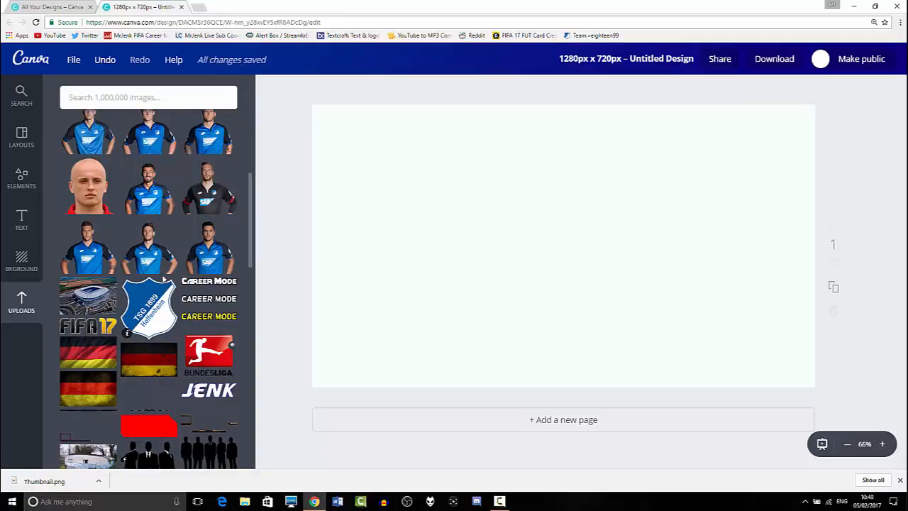
{"action": "left_click", "coordinate": [92, 298]}
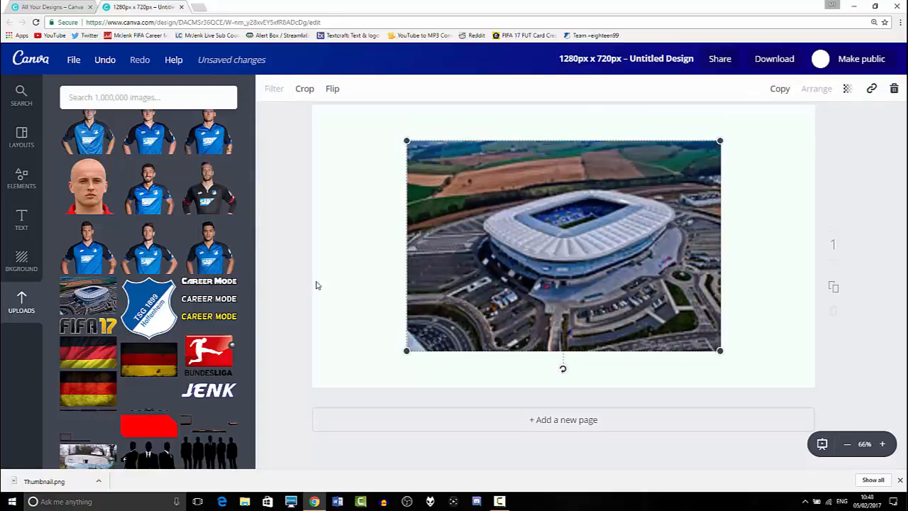
{"action": "left_click_drag", "start_coordinate": [546, 266], "coordinate": [455, 234]}
{"action": "left_click_drag", "start_coordinate": [626, 316], "coordinate": [837, 437]}
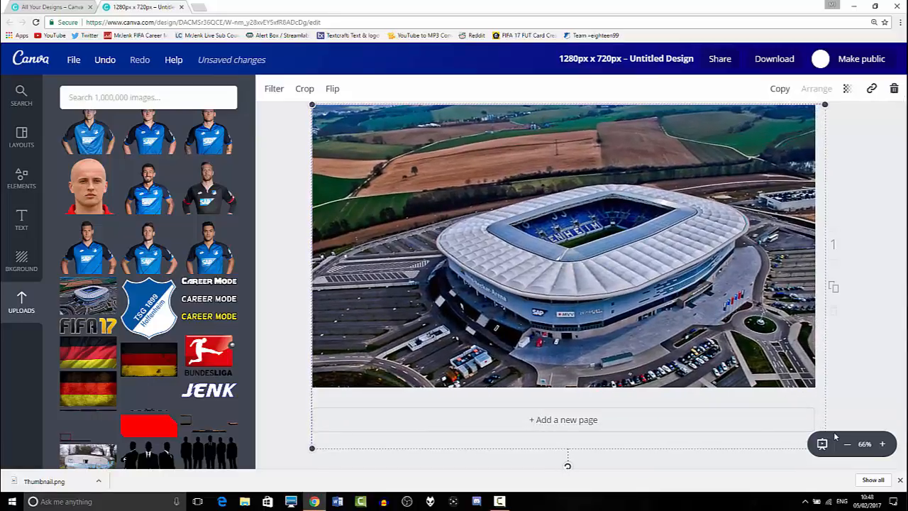
{"action": "left_click_drag", "start_coordinate": [667, 332], "coordinate": [658, 330]}
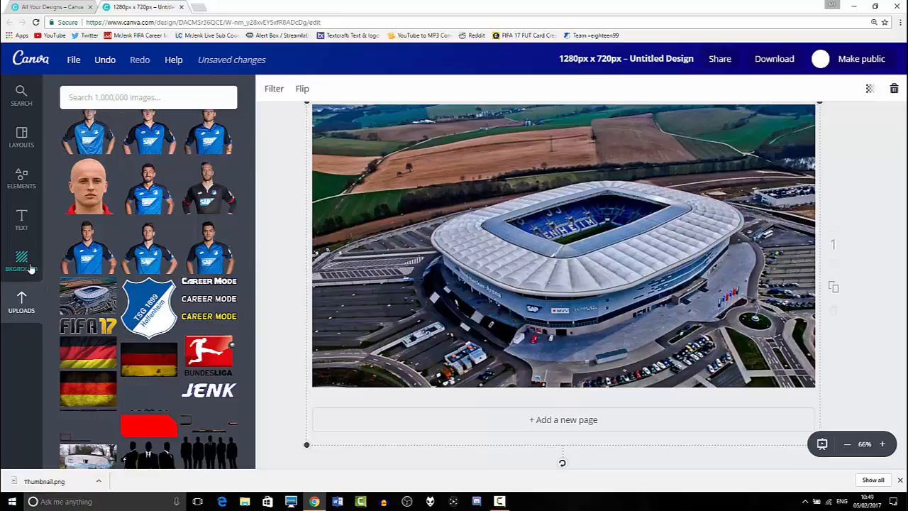
Step: Add a square shape over the left and middle of the stadium photo and set its transparency to 65
{"action": "left_click", "coordinate": [22, 180]}
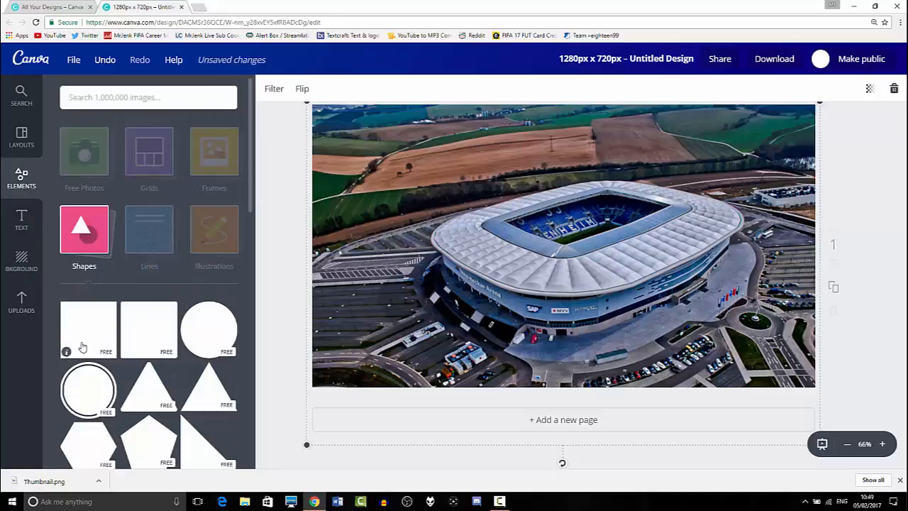
{"action": "left_click", "coordinate": [82, 347]}
{"action": "left_click_drag", "start_coordinate": [454, 305], "coordinate": [391, 304]}
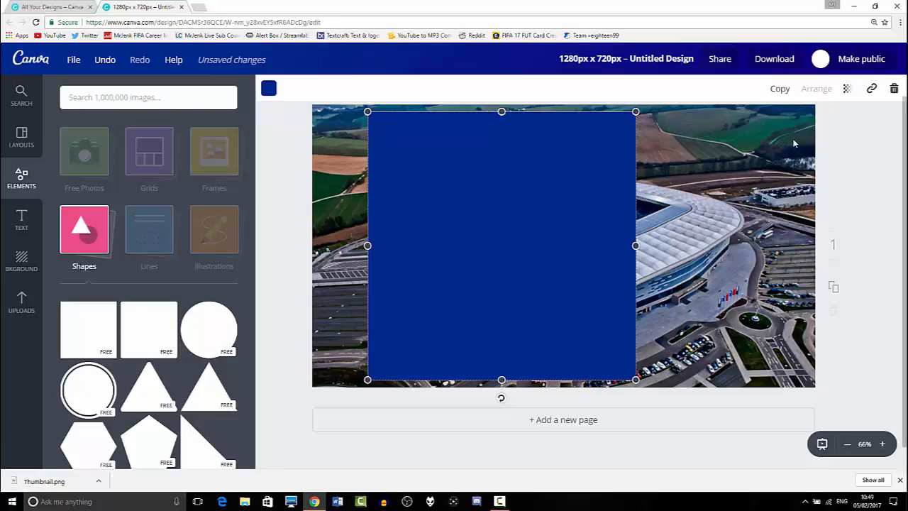
{"action": "left_click", "coordinate": [846, 89]}
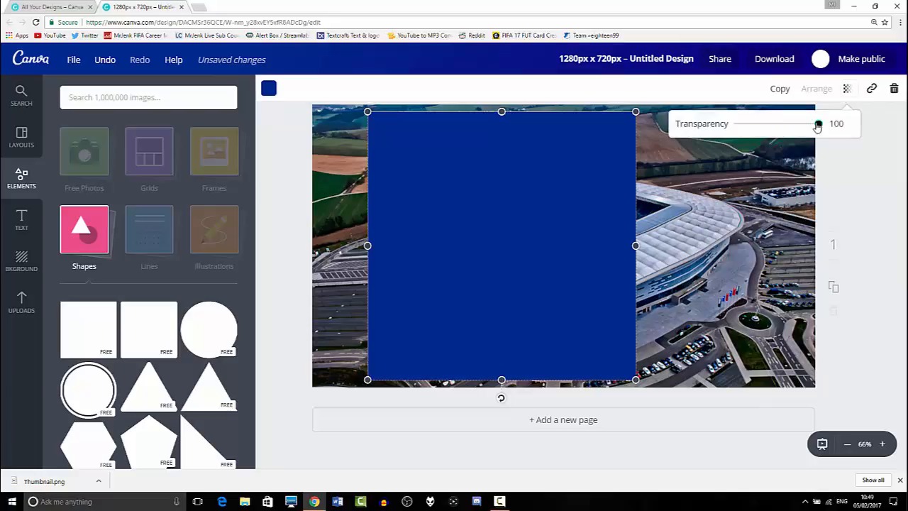
{"action": "left_click_drag", "start_coordinate": [819, 126], "coordinate": [792, 136]}
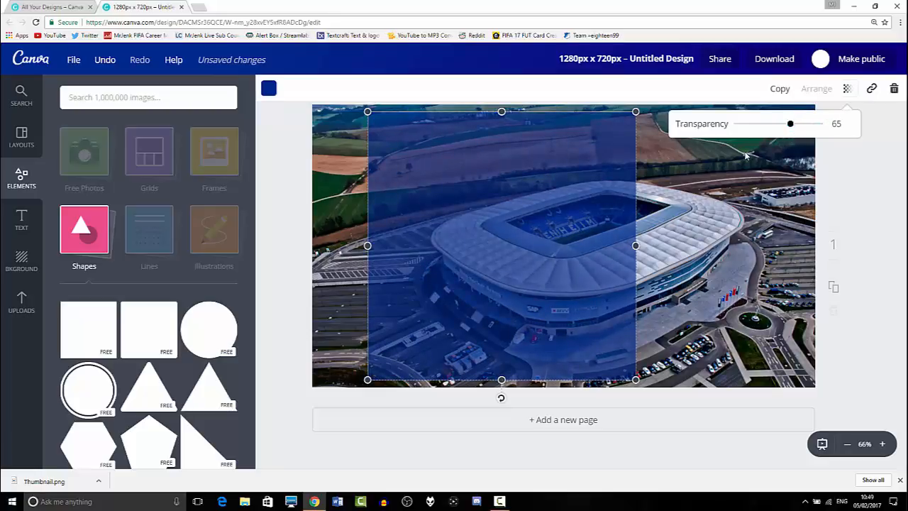
Step: Recolor the square, trying yellow from the default palette and settling on the custom blue 1e0cff
{"action": "left_click", "coordinate": [270, 91]}
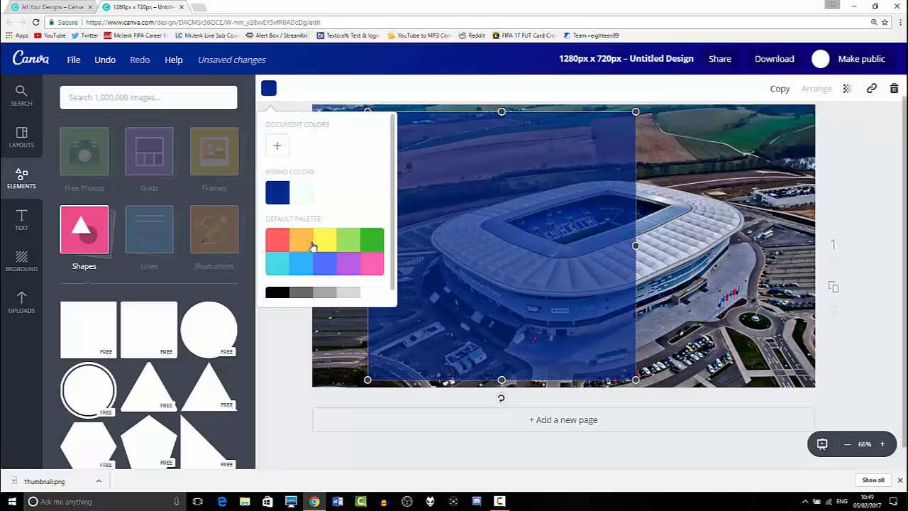
{"action": "left_click", "coordinate": [323, 242]}
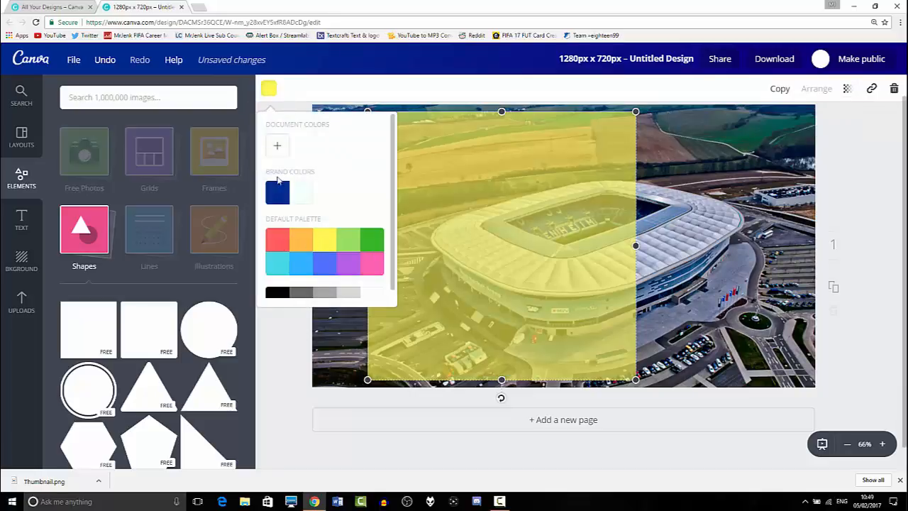
{"action": "left_click", "coordinate": [277, 151]}
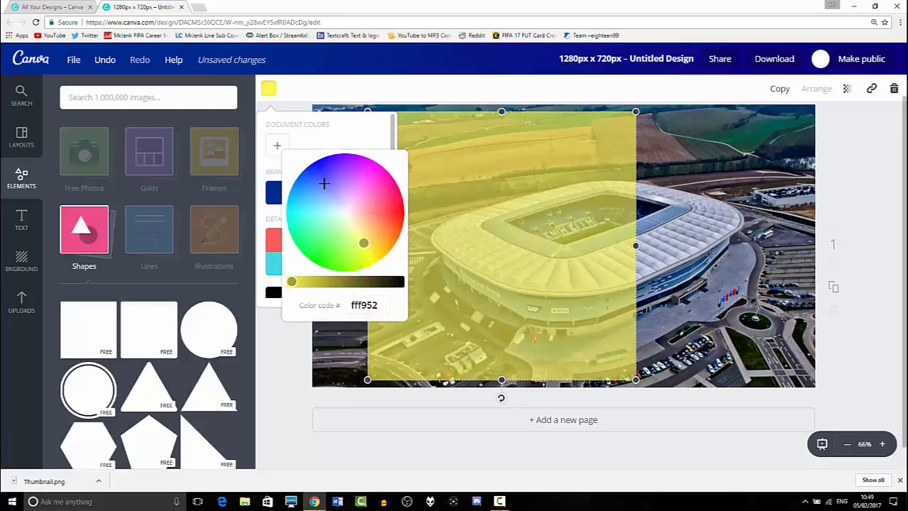
{"action": "left_click_drag", "start_coordinate": [388, 239], "coordinate": [322, 166]}
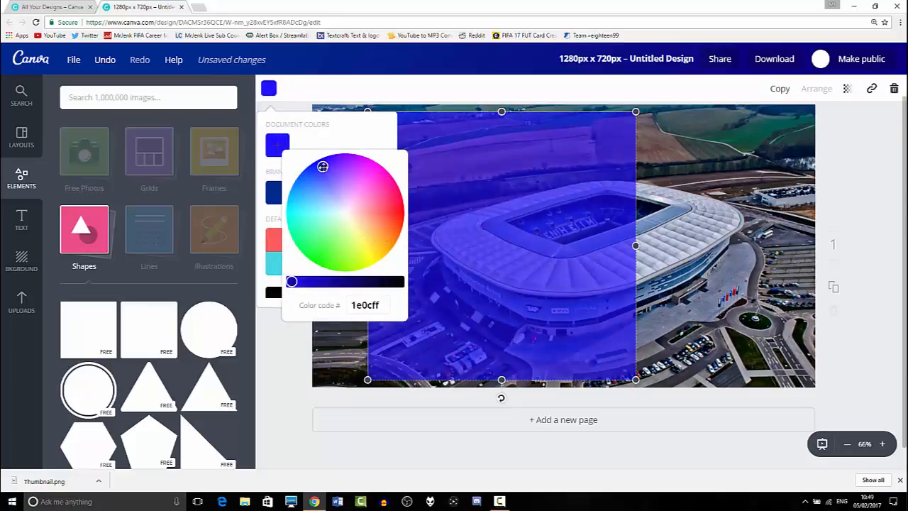
Step: Darken the square's custom blue to 1809c9
{"action": "left_click_drag", "start_coordinate": [291, 281], "coordinate": [315, 281]}
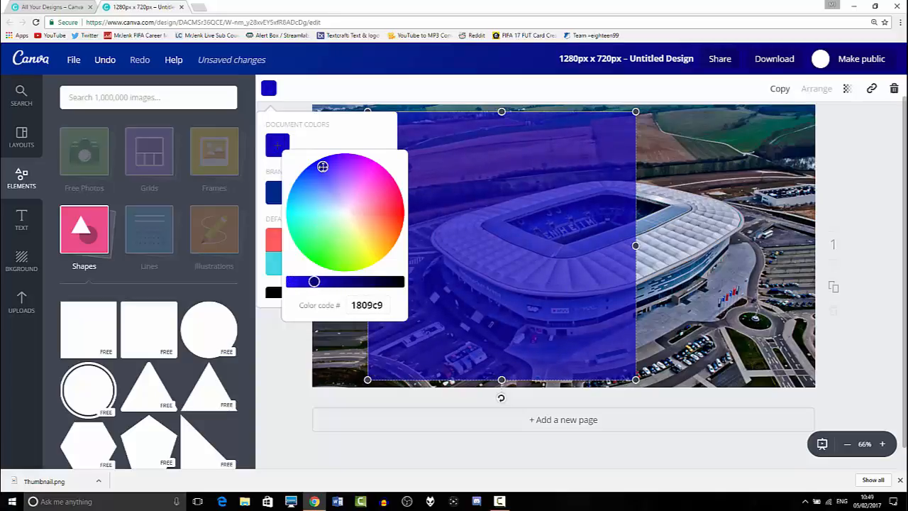
{"action": "left_click", "coordinate": [329, 136]}
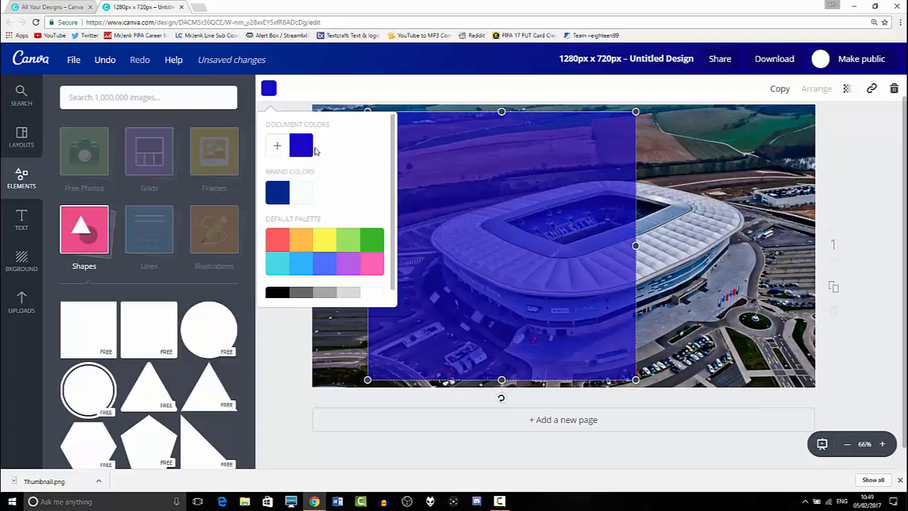
{"action": "left_click", "coordinate": [449, 222]}
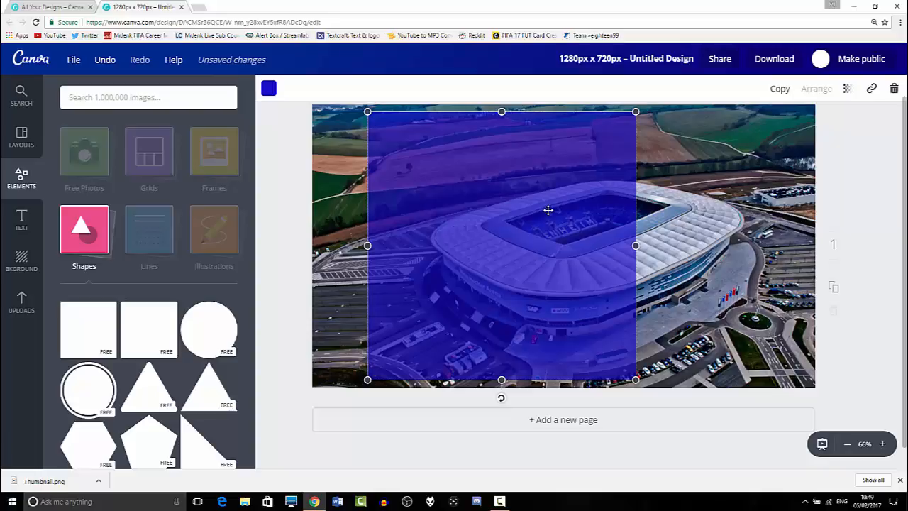
Step: Move the blue square to the page's upper-left corner and stretch it to cover the whole stadium photo
{"action": "left_click_drag", "start_coordinate": [547, 209], "coordinate": [480, 198]}
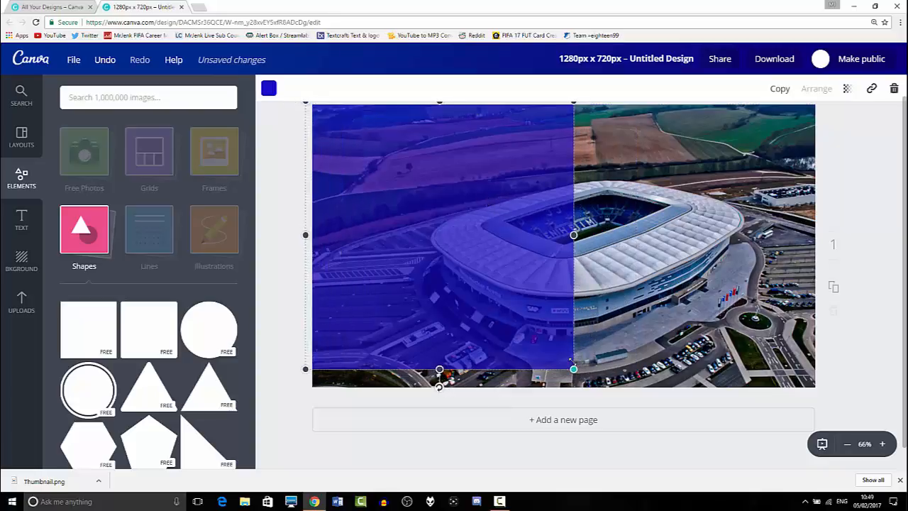
{"action": "left_click_drag", "start_coordinate": [573, 369], "coordinate": [629, 413]}
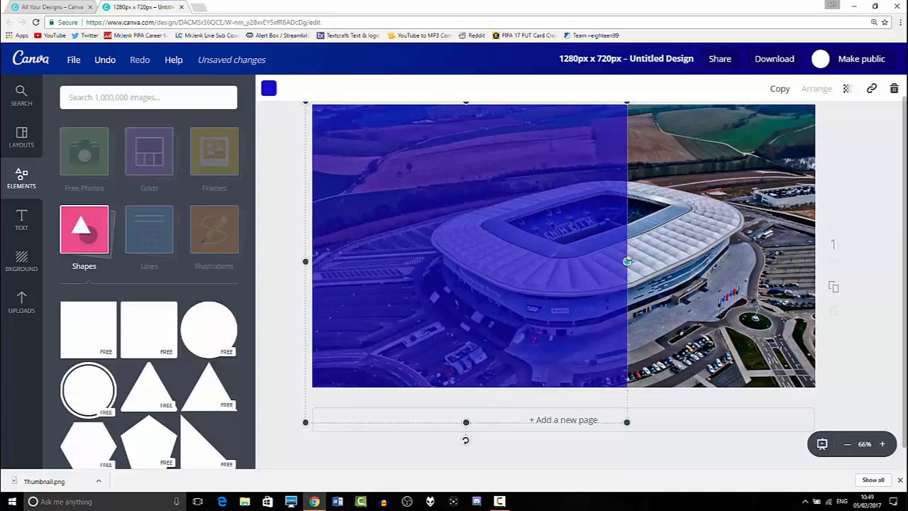
{"action": "left_click_drag", "start_coordinate": [627, 262], "coordinate": [826, 255]}
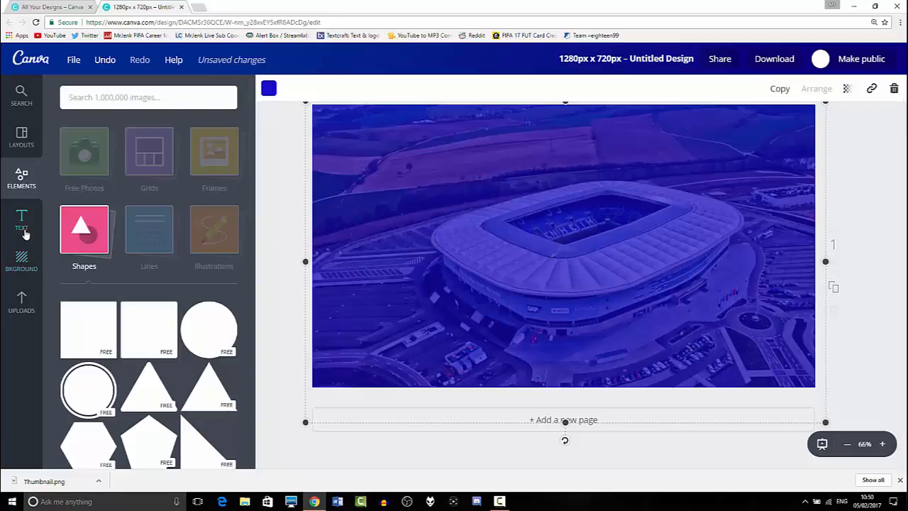
Step: Add an uploaded cutout of a short-haired player in a blue shirt and place it against the page's left edge
{"action": "left_click", "coordinate": [21, 305]}
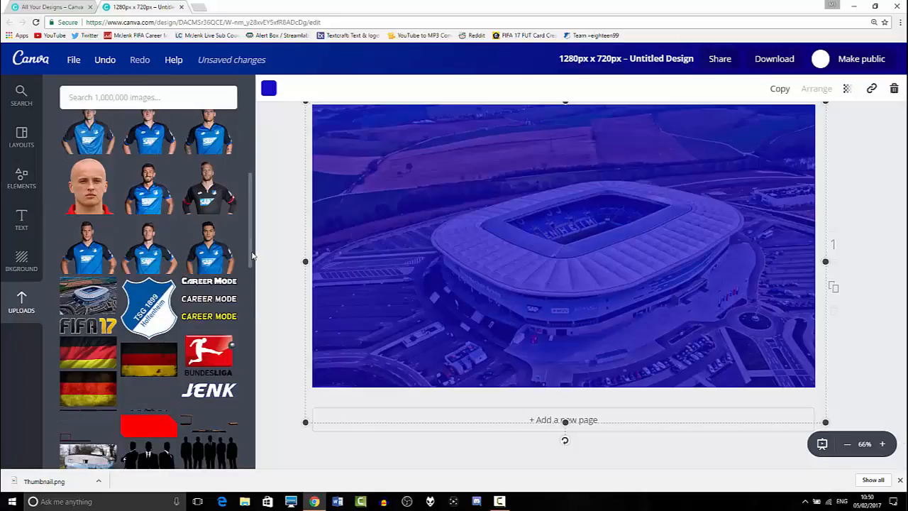
{"action": "left_click_drag", "start_coordinate": [250, 260], "coordinate": [248, 208]}
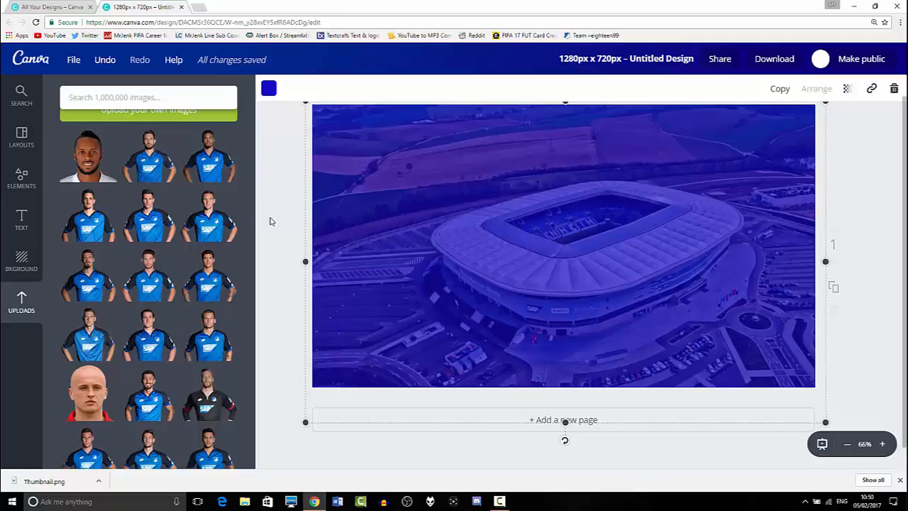
{"action": "left_click", "coordinate": [213, 222]}
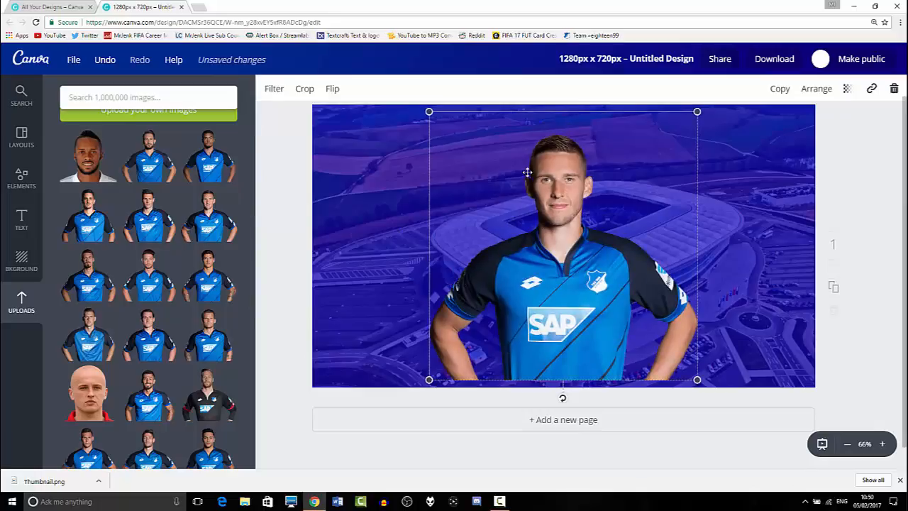
{"action": "left_click_drag", "start_coordinate": [562, 287], "coordinate": [432, 316]}
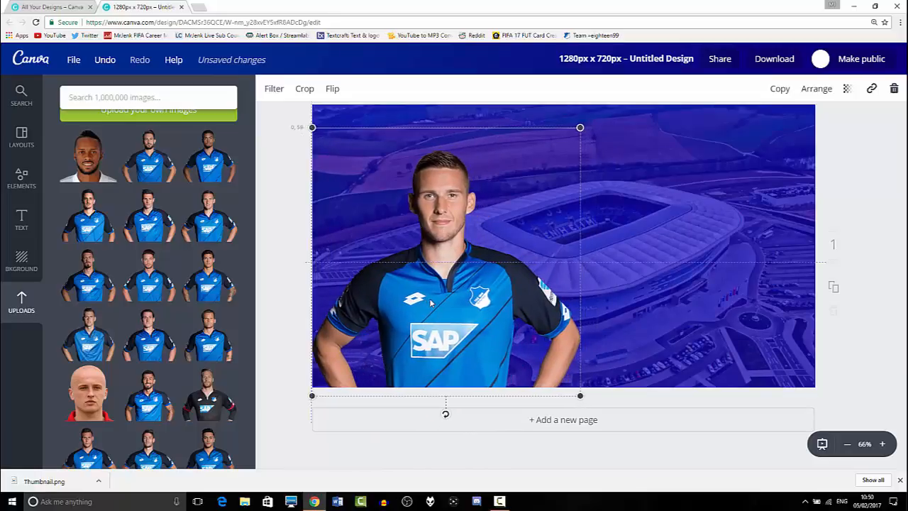
Step: Add two more uploaded player cutouts, placing one in the middle of the page and one on the right half
{"action": "left_click", "coordinate": [210, 294]}
{"action": "left_click_drag", "start_coordinate": [584, 328], "coordinate": [559, 343]}
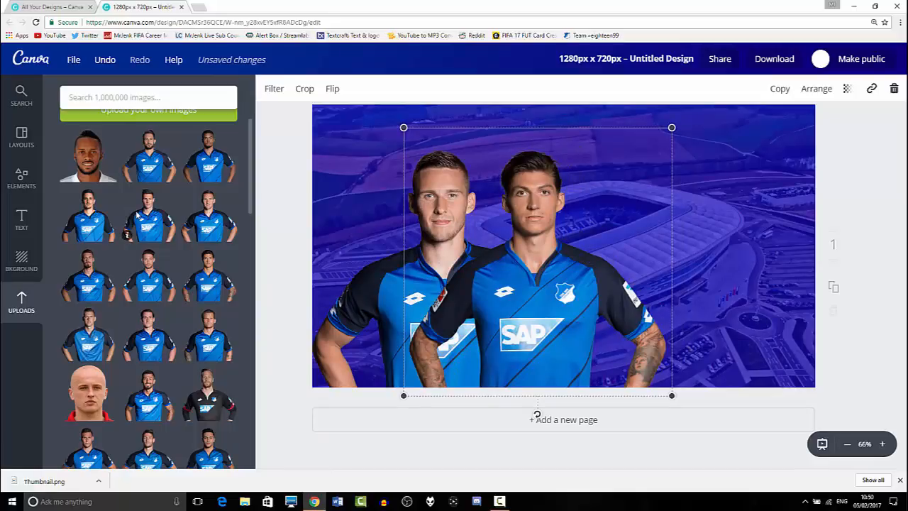
{"action": "left_click", "coordinate": [145, 215]}
{"action": "left_click_drag", "start_coordinate": [568, 280], "coordinate": [641, 285]}
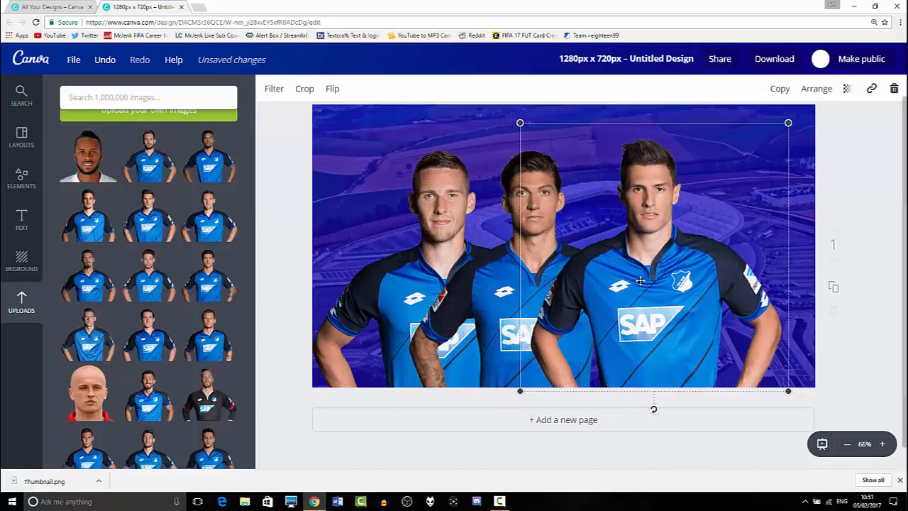
Step: Send the right-hand player back behind the other two players, trying it behind the blue overlay and bringing it forward one level
{"action": "left_click", "coordinate": [816, 92]}
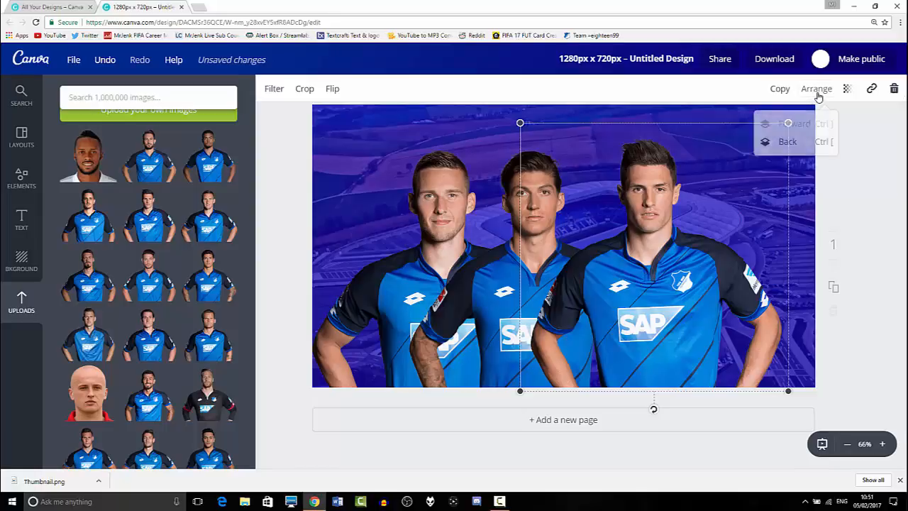
{"action": "left_click", "coordinate": [788, 141]}
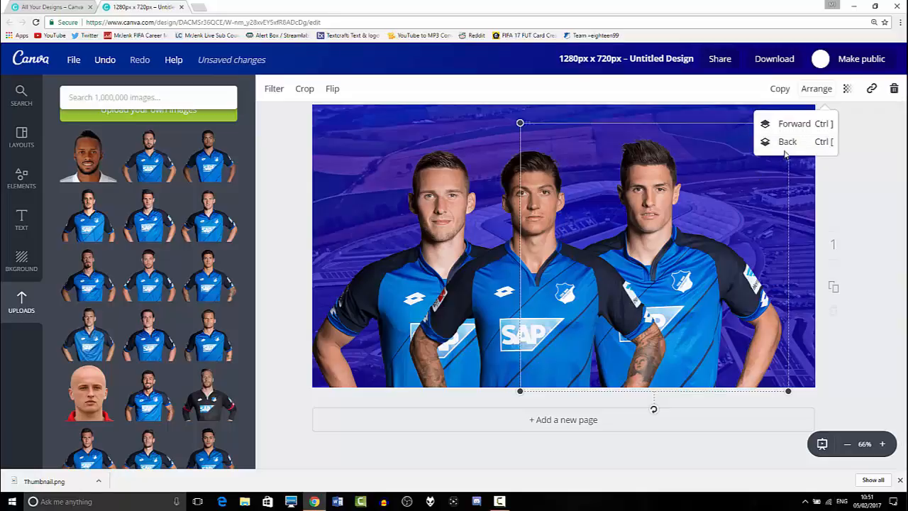
{"action": "left_click", "coordinate": [786, 145]}
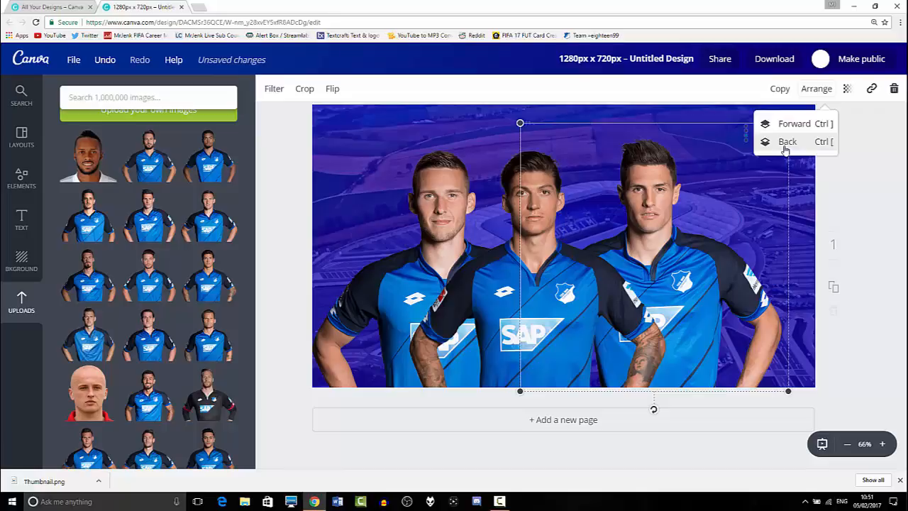
{"action": "left_click", "coordinate": [784, 145]}
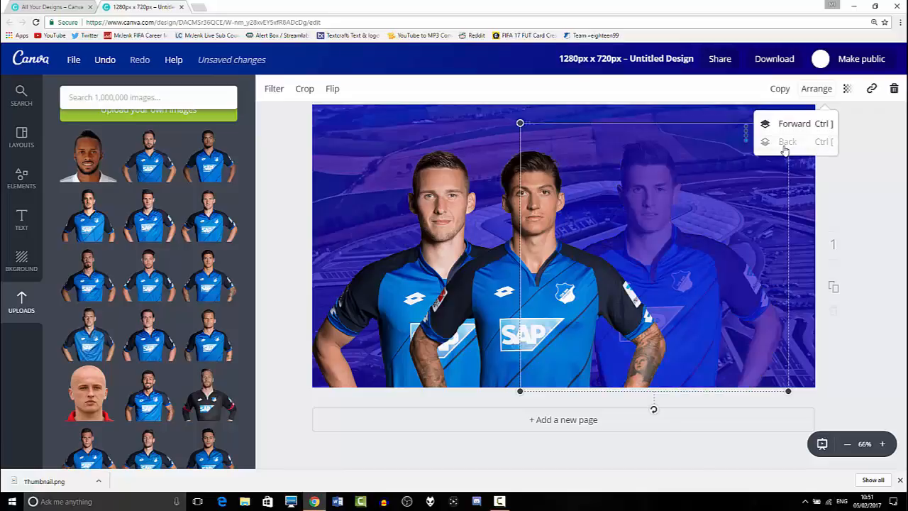
{"action": "left_click", "coordinate": [796, 126]}
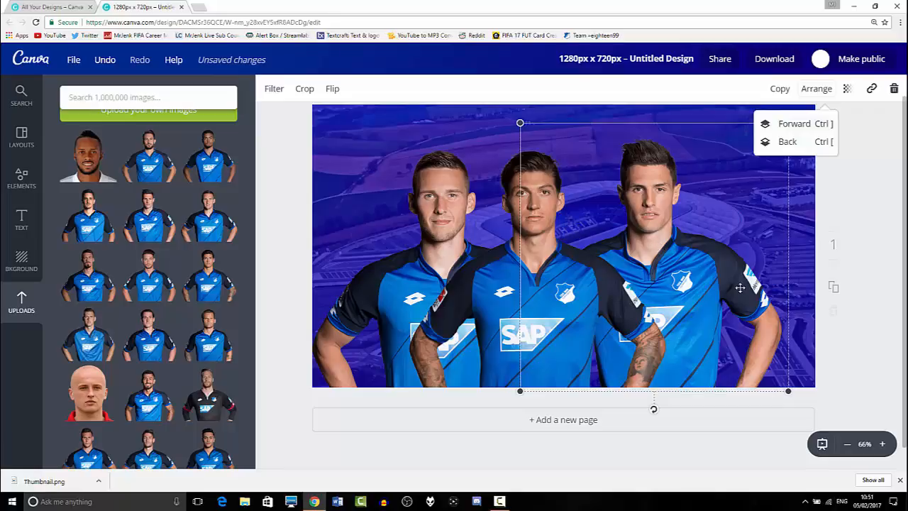
Step: Nudge the right-hand player slightly toward the middle and set its transparency to 100
{"action": "left_click_drag", "start_coordinate": [718, 167], "coordinate": [715, 168]}
{"action": "left_click", "coordinate": [848, 90]}
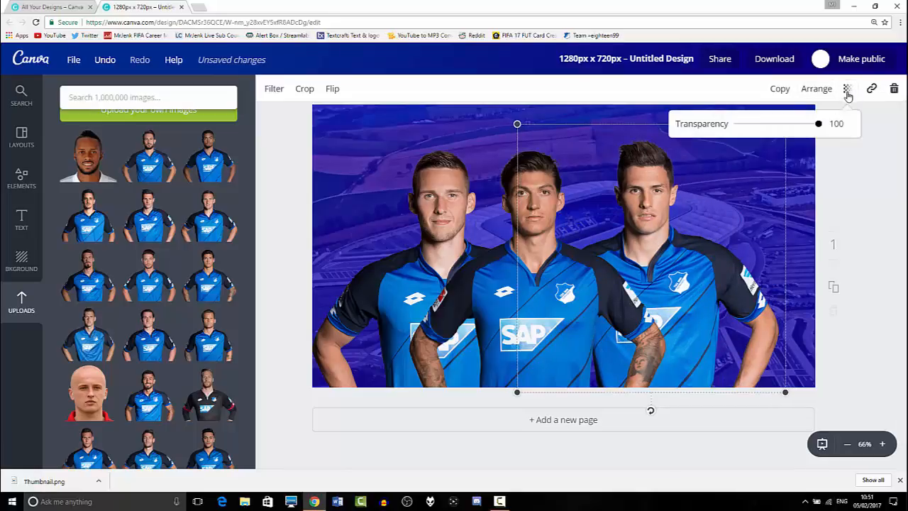
{"action": "mouse_move", "coordinate": [819, 124]}
{"action": "left_mouse_down"}
{"action": "mouse_move", "coordinate": [783, 127]}
{"action": "mouse_move", "coordinate": [834, 125]}
{"action": "left_mouse_up"}
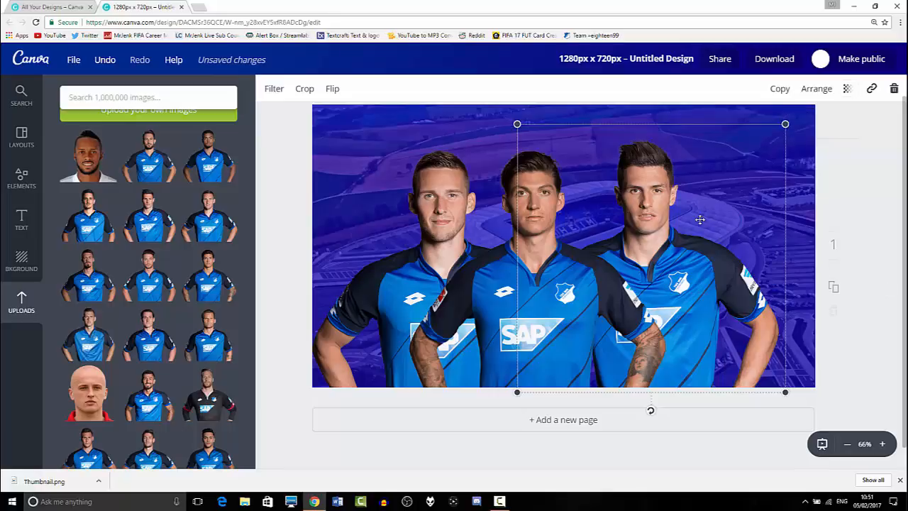
Step: Try the Grayscale filter on the right-hand player, reduce its intensity to 0 and restore the Normal filter
{"action": "left_click", "coordinate": [273, 91]}
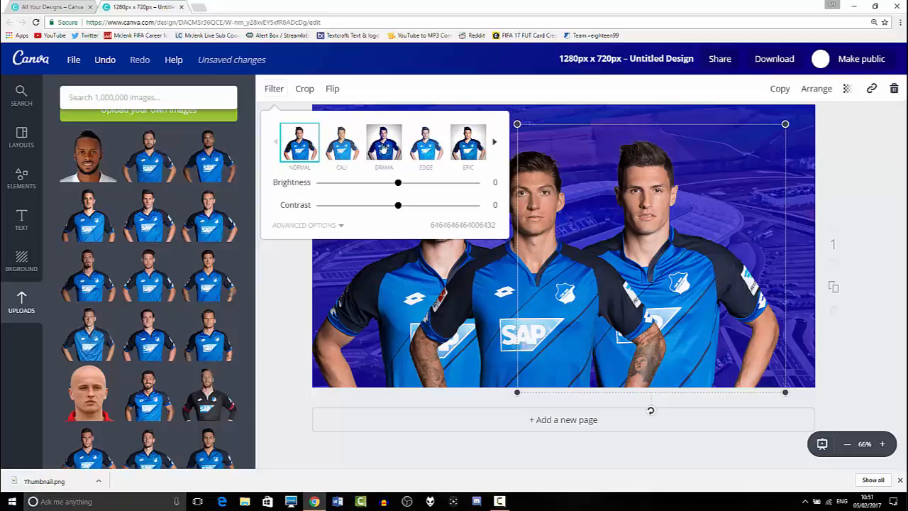
{"action": "left_click", "coordinate": [494, 142]}
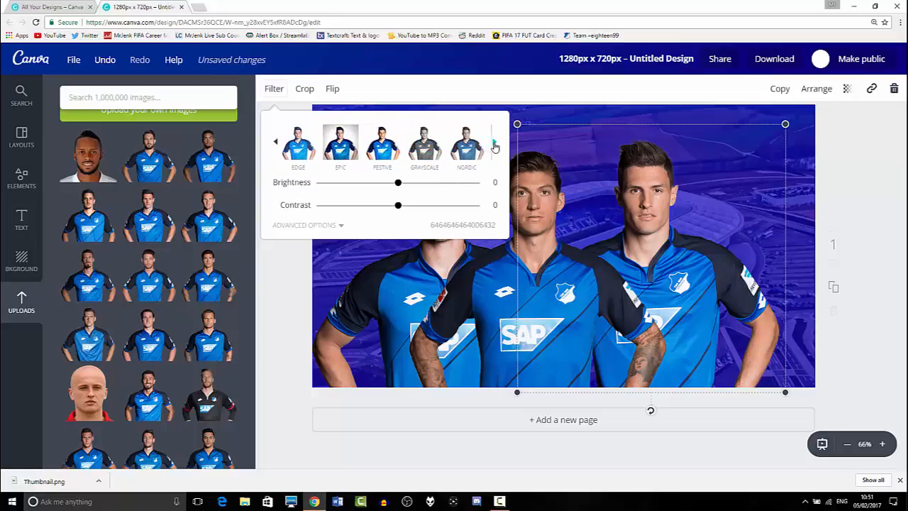
{"action": "left_click", "coordinate": [494, 144]}
{"action": "left_click", "coordinate": [292, 151]}
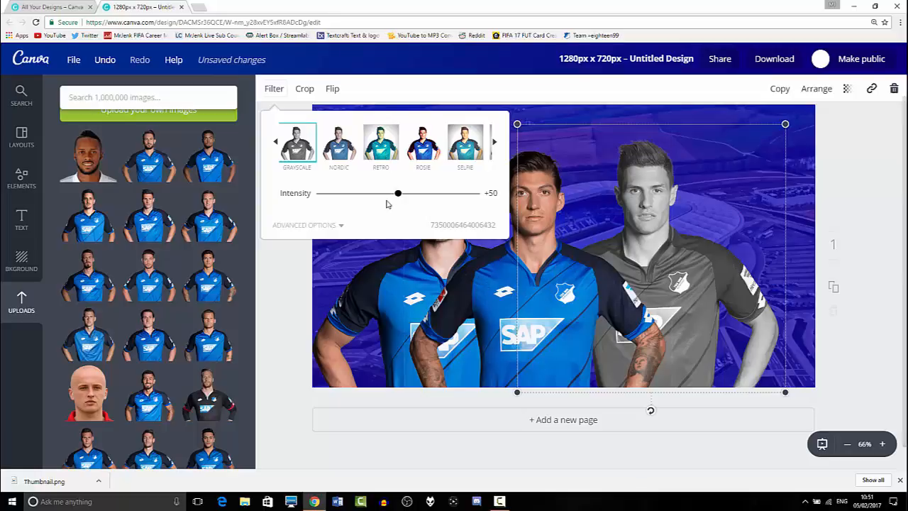
{"action": "left_click_drag", "start_coordinate": [361, 194], "coordinate": [308, 216]}
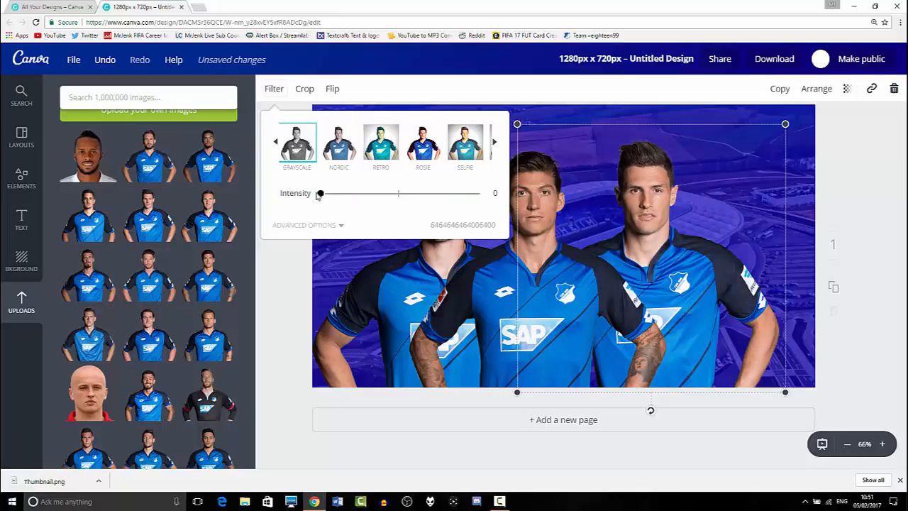
{"action": "left_click", "coordinate": [275, 145]}
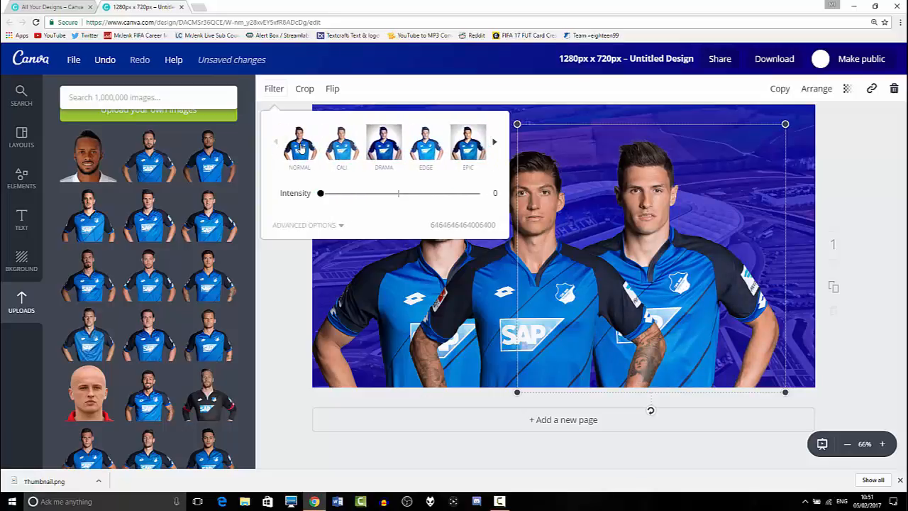
{"action": "left_click", "coordinate": [300, 147]}
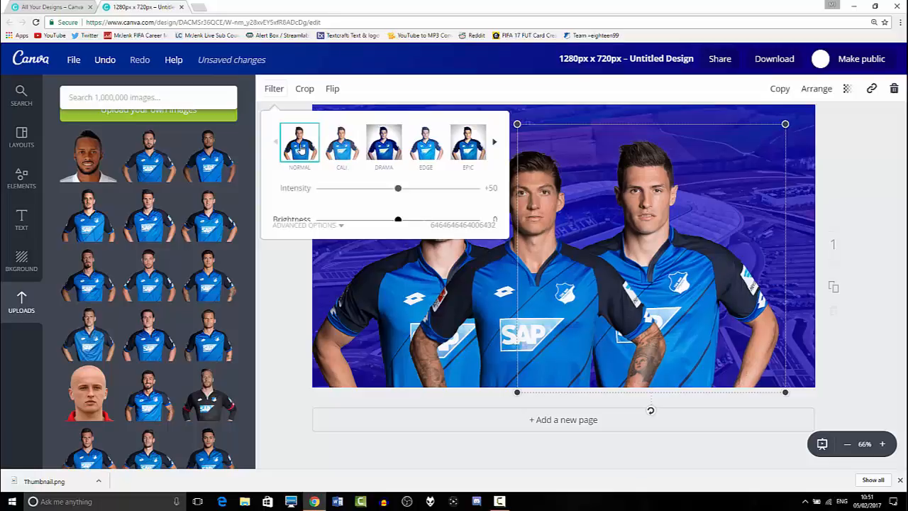
Step: Look at the advanced filter options for the right-hand player, then close them and deselect the player
{"action": "left_click", "coordinate": [332, 227]}
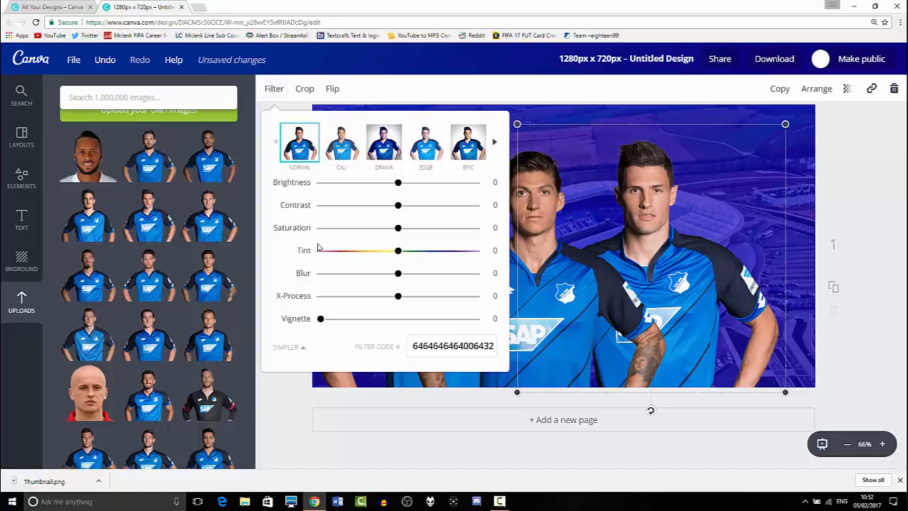
{"action": "left_click", "coordinate": [295, 391]}
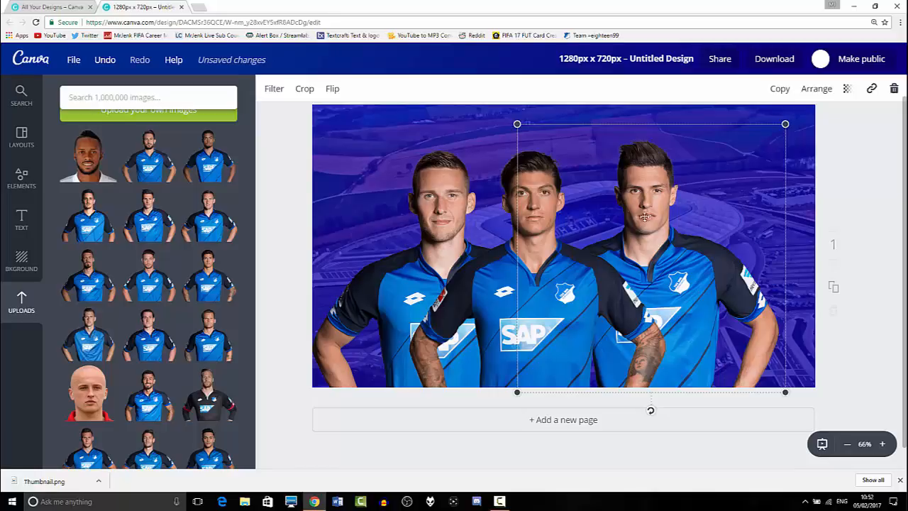
{"action": "left_click", "coordinate": [304, 321]}
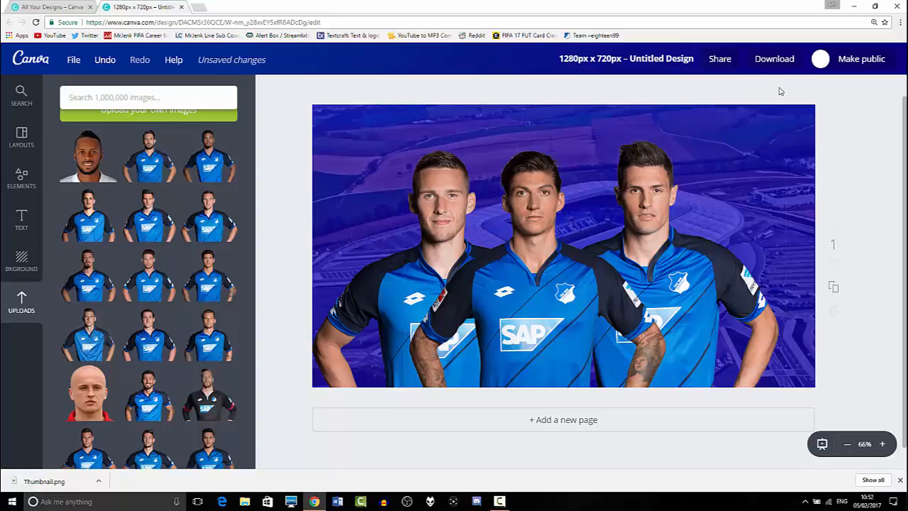
Step: Add another square shape over the players and recolor it with the off-white brand color
{"action": "left_click", "coordinate": [20, 182]}
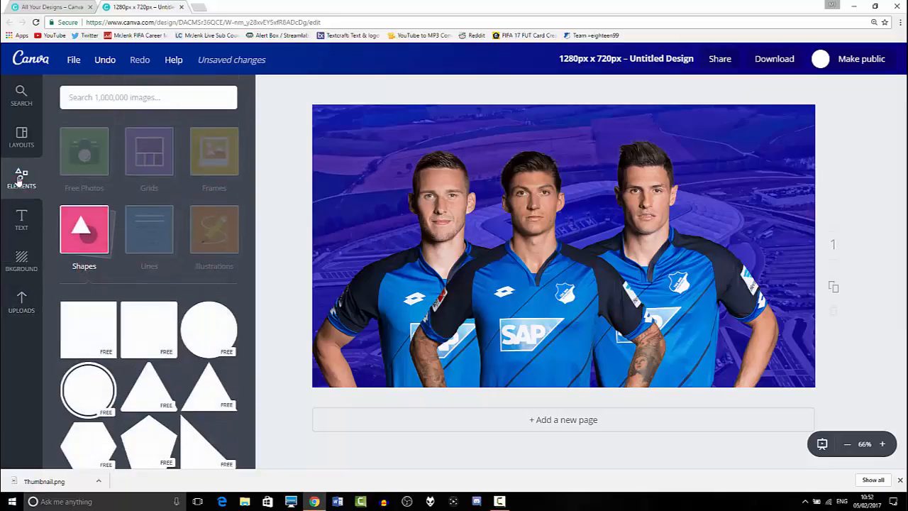
{"action": "left_click", "coordinate": [104, 334]}
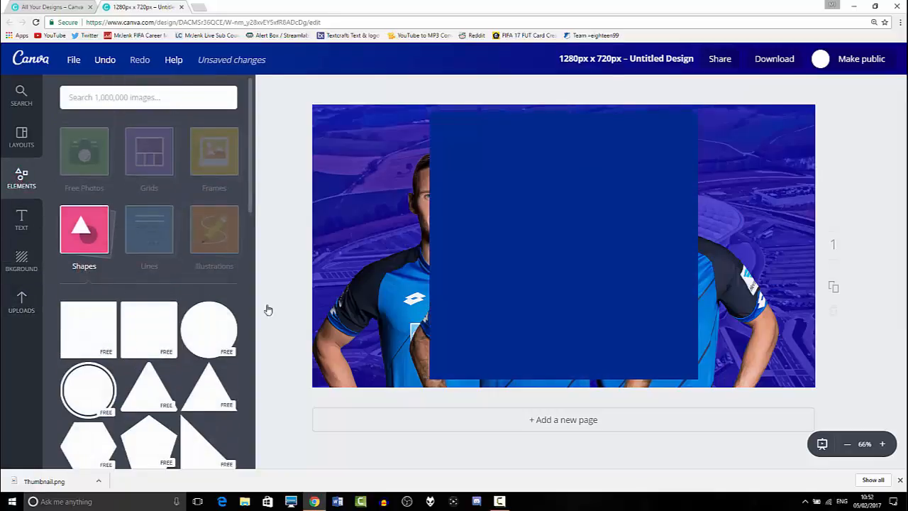
{"action": "left_click", "coordinate": [268, 89]}
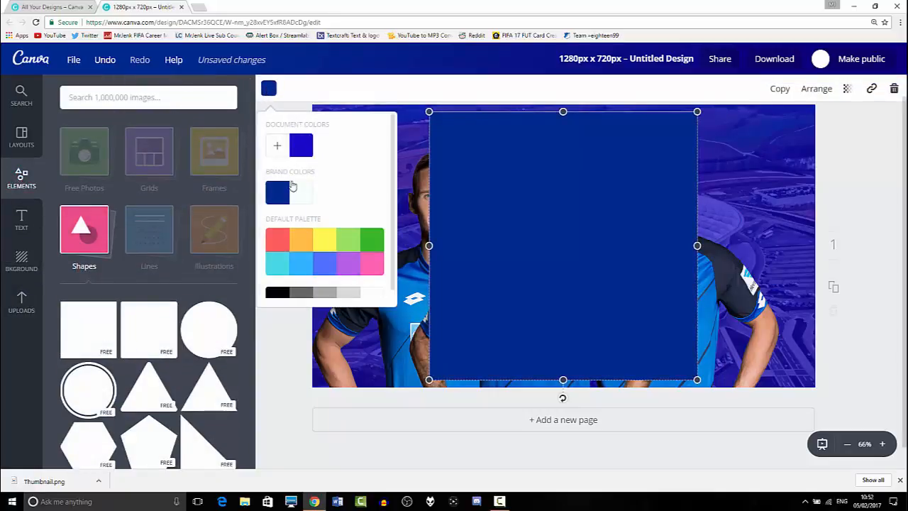
{"action": "left_click", "coordinate": [301, 192]}
{"action": "left_click", "coordinate": [573, 244]}
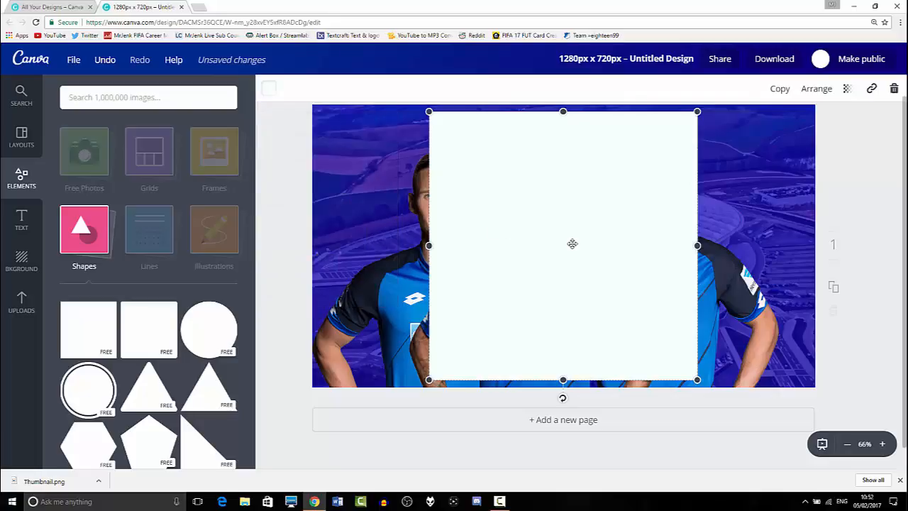
Step: Narrow the off-white square to a vertical strip, lengthen it past the page's lower edge and tilt it diagonally over the right-hand player
{"action": "left_click_drag", "start_coordinate": [428, 246], "coordinate": [664, 245]}
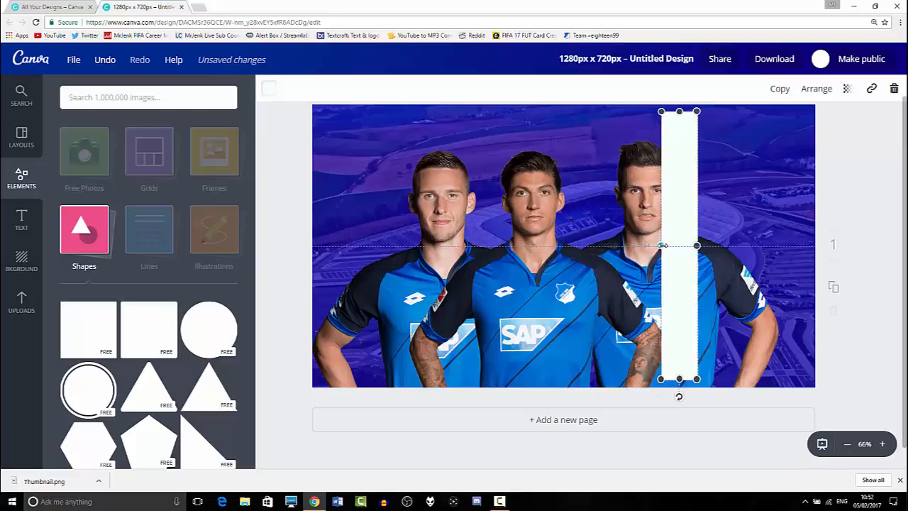
{"action": "left_click_drag", "start_coordinate": [679, 388], "coordinate": [681, 462]}
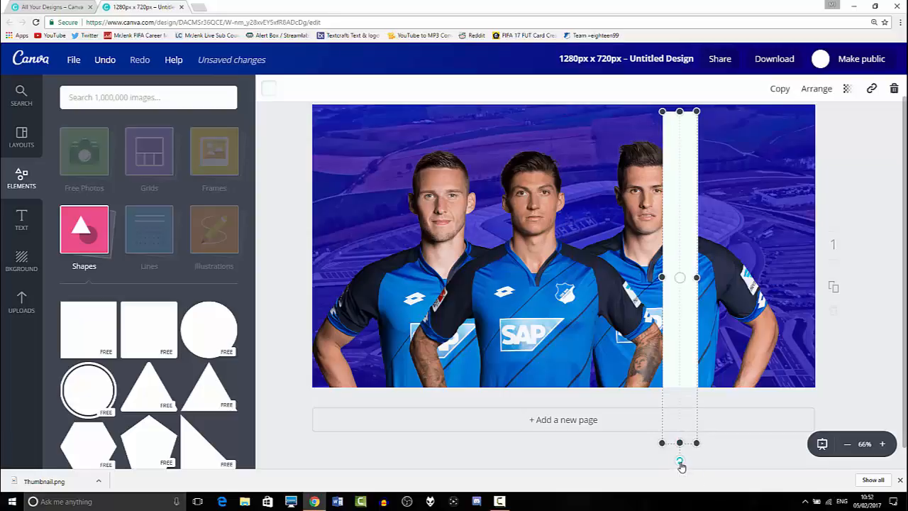
{"action": "left_click_drag", "start_coordinate": [681, 464], "coordinate": [617, 430]}
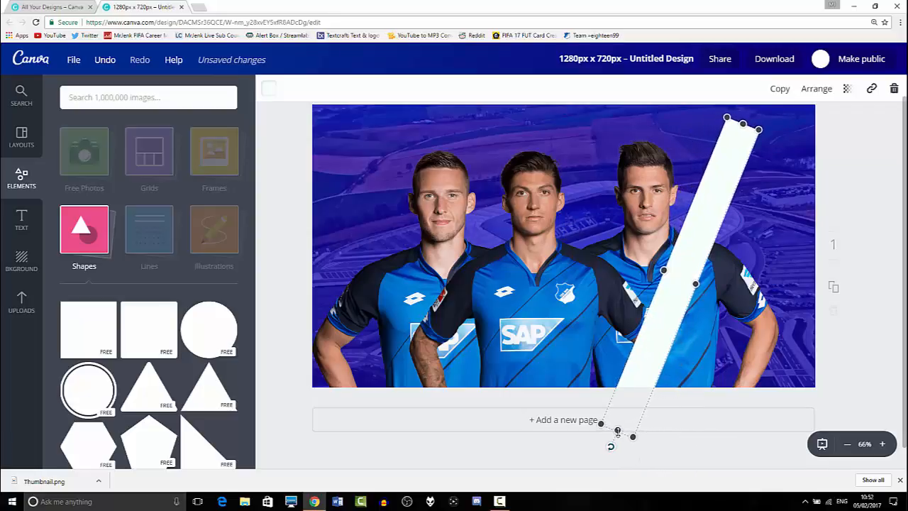
Step: Move the off-white diagonal strip over the left-hand player, extend it past the page's upper edge and send it behind the players
{"action": "left_click_drag", "start_coordinate": [669, 323], "coordinate": [417, 301]}
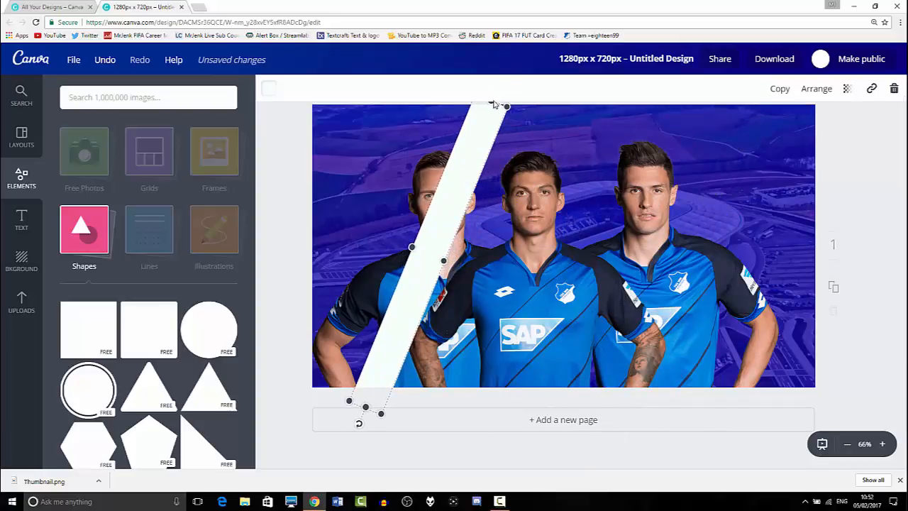
{"action": "left_click_drag", "start_coordinate": [491, 102], "coordinate": [497, 92]}
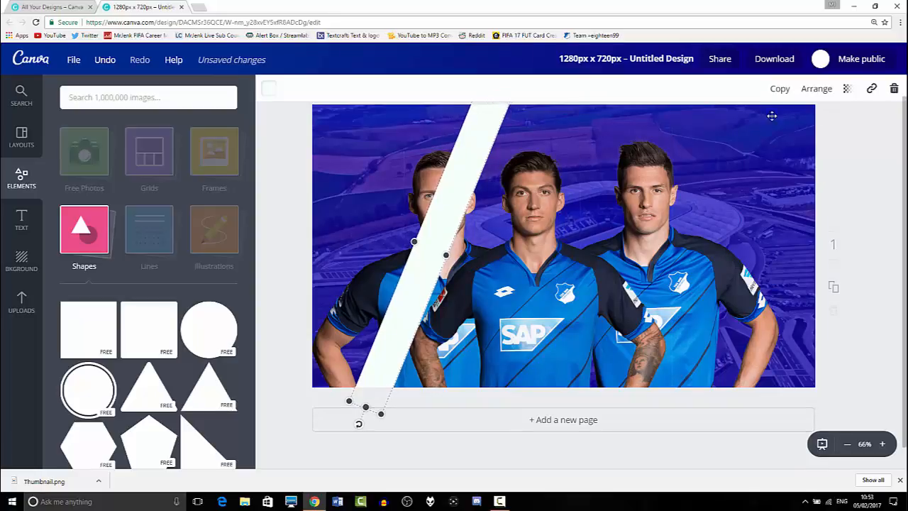
{"action": "left_click", "coordinate": [814, 90]}
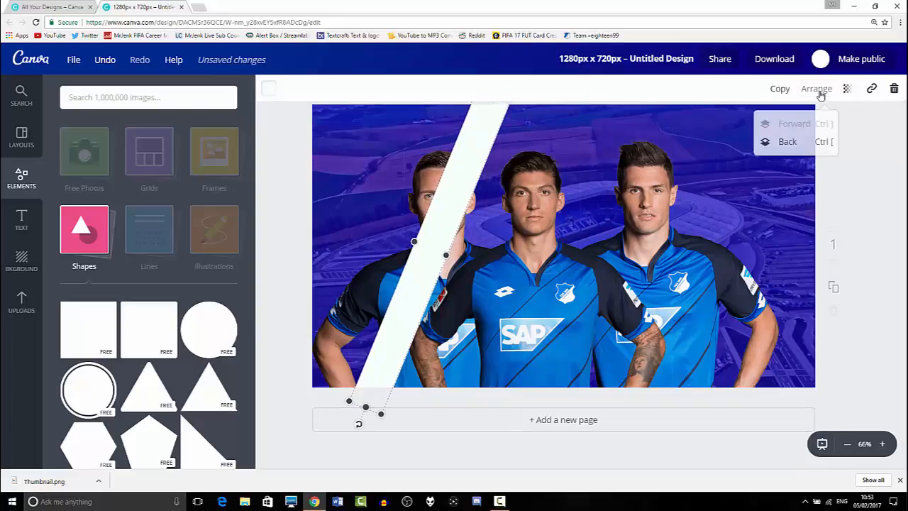
{"action": "left_click", "coordinate": [789, 142]}
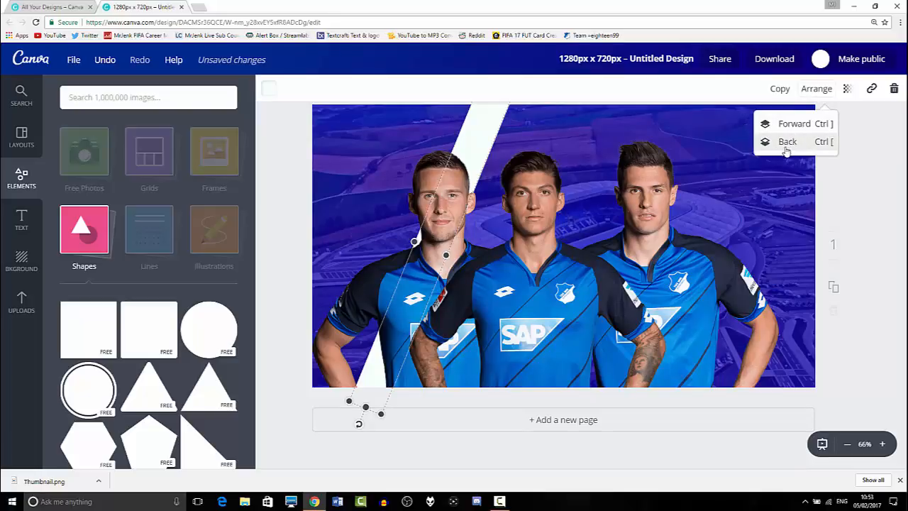
Step: Duplicate the off-white strip, set the copy parallel just right of the original with a thin gap, and send it behind the players
{"action": "left_click", "coordinate": [778, 90]}
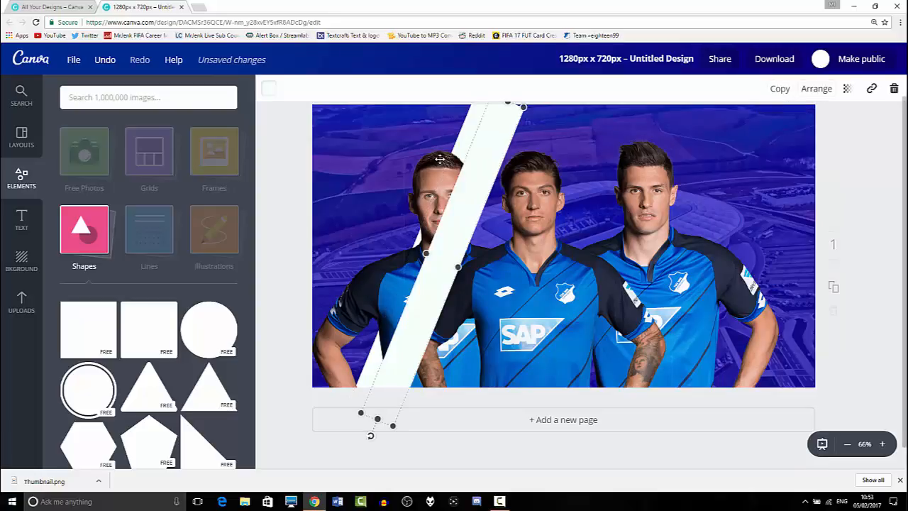
{"action": "left_click_drag", "start_coordinate": [470, 197], "coordinate": [498, 192]}
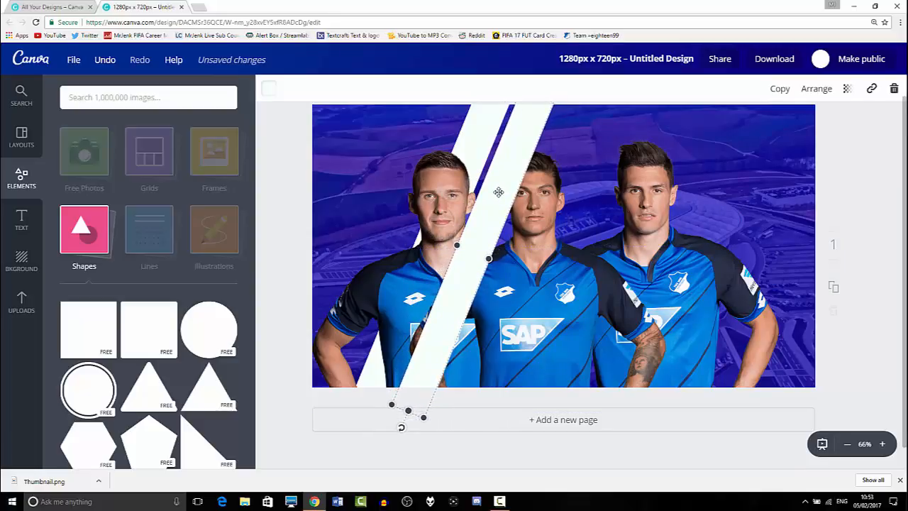
{"action": "left_click", "coordinate": [823, 91]}
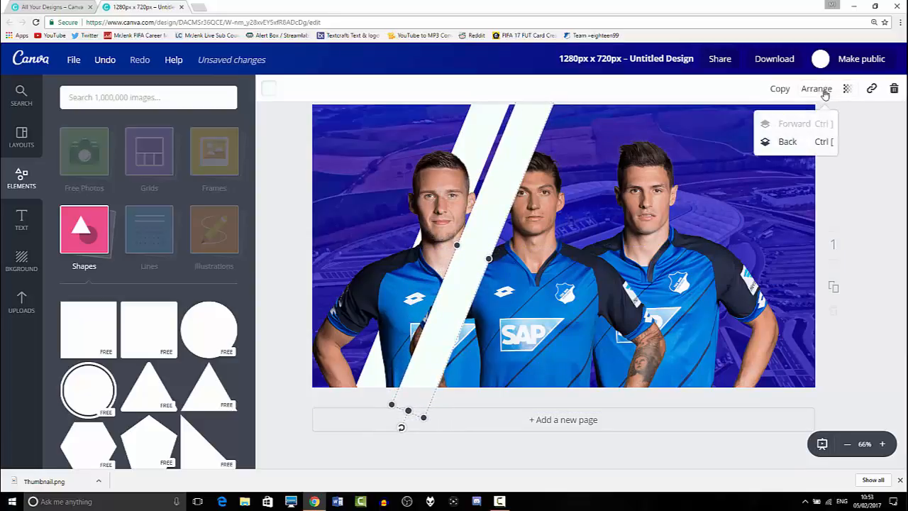
{"action": "left_click", "coordinate": [787, 144]}
{"action": "left_click", "coordinate": [787, 144]}
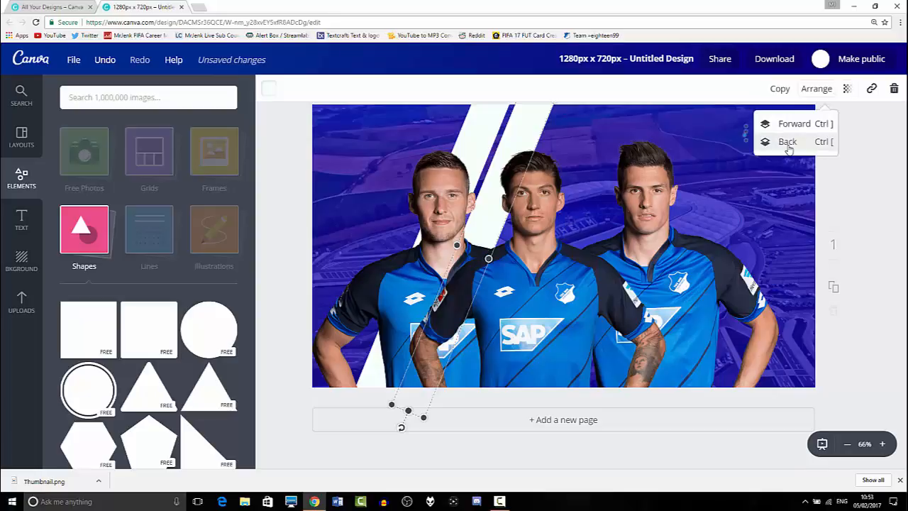
{"action": "left_click", "coordinate": [487, 93]}
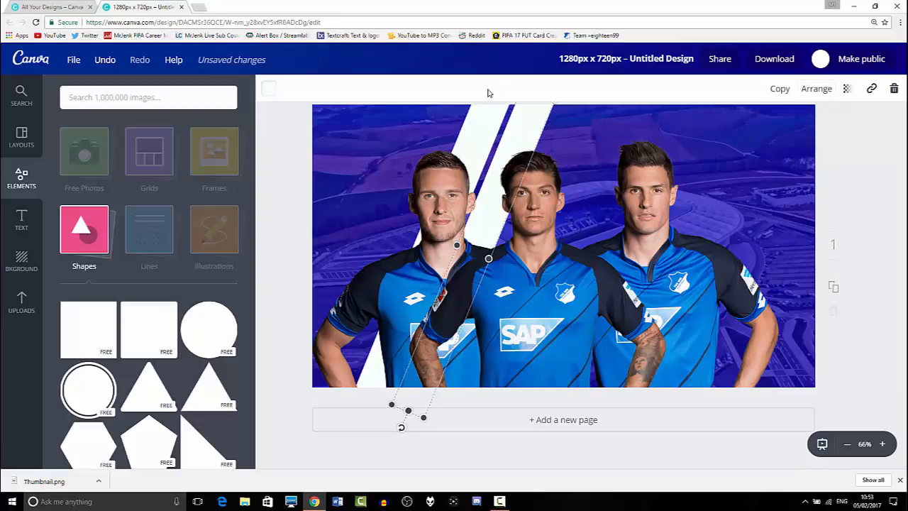
Step: Add a third, much narrower copy of the off-white strip right of the second one, send it behind the players and deselect it
{"action": "left_click", "coordinate": [782, 90]}
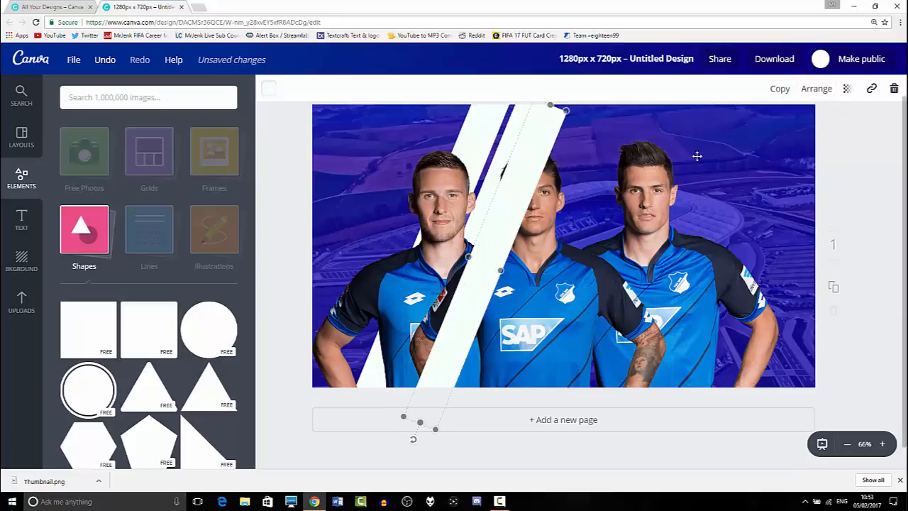
{"action": "left_click_drag", "start_coordinate": [468, 258], "coordinate": [508, 239]}
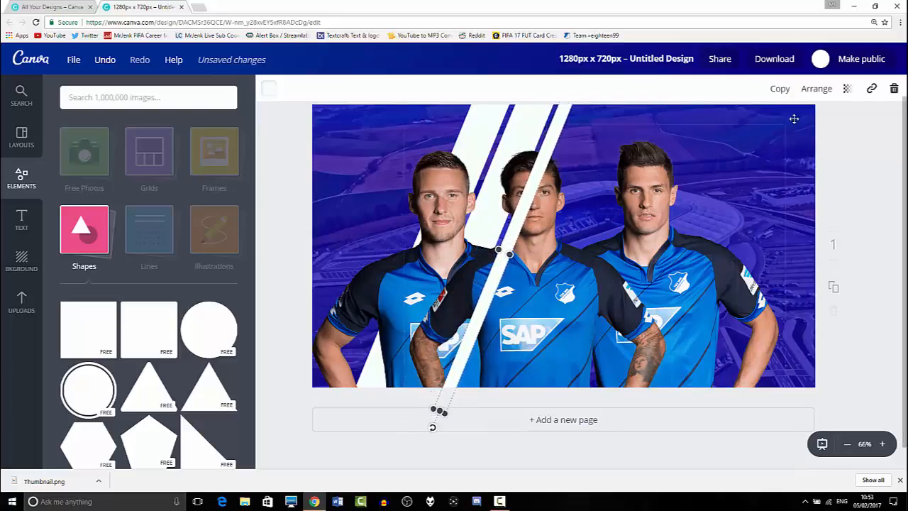
{"action": "left_click", "coordinate": [816, 90]}
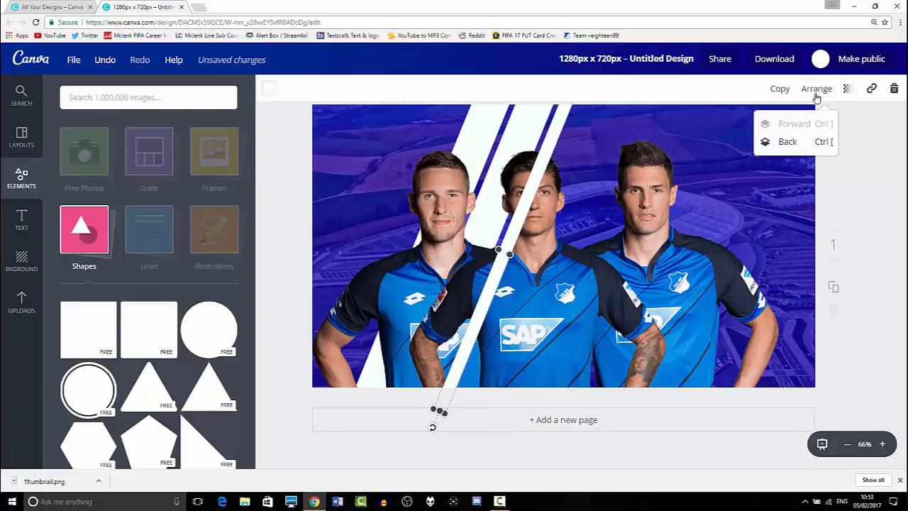
{"action": "left_click", "coordinate": [786, 146]}
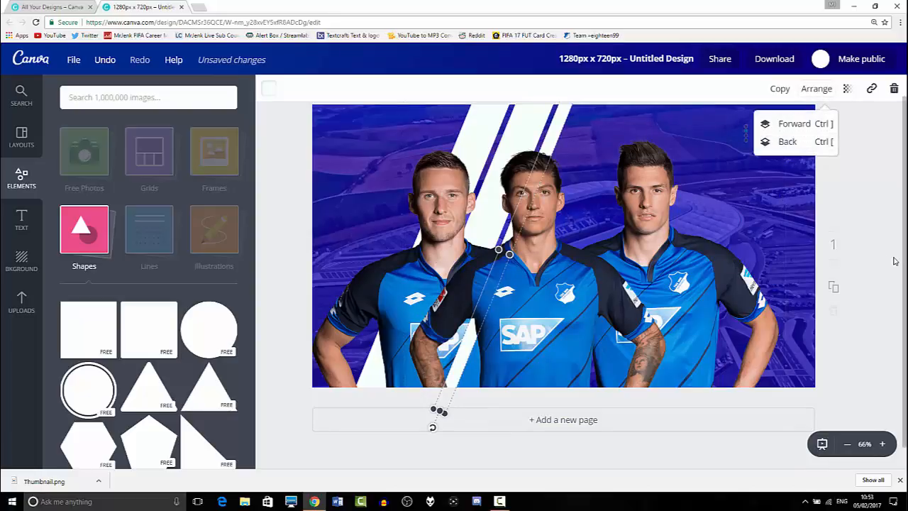
{"action": "left_click", "coordinate": [777, 143]}
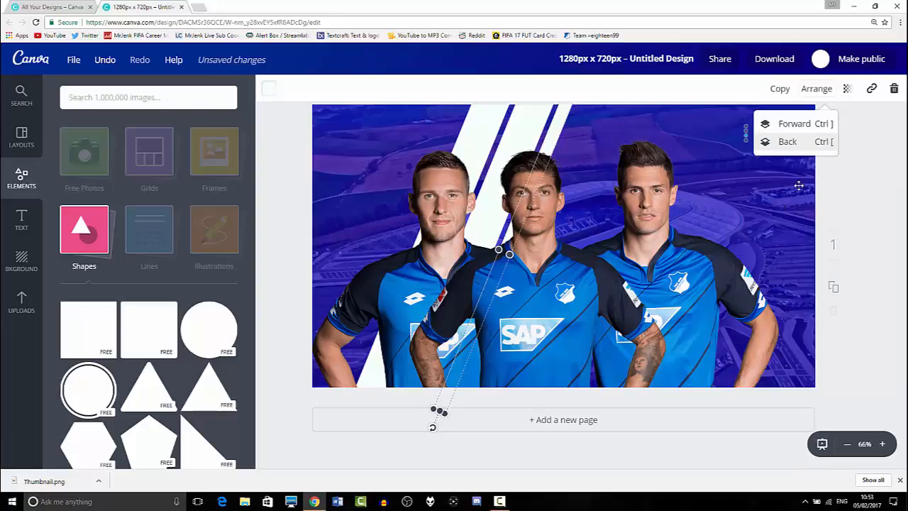
{"action": "left_click", "coordinate": [881, 250]}
{"action": "left_click", "coordinate": [879, 252]}
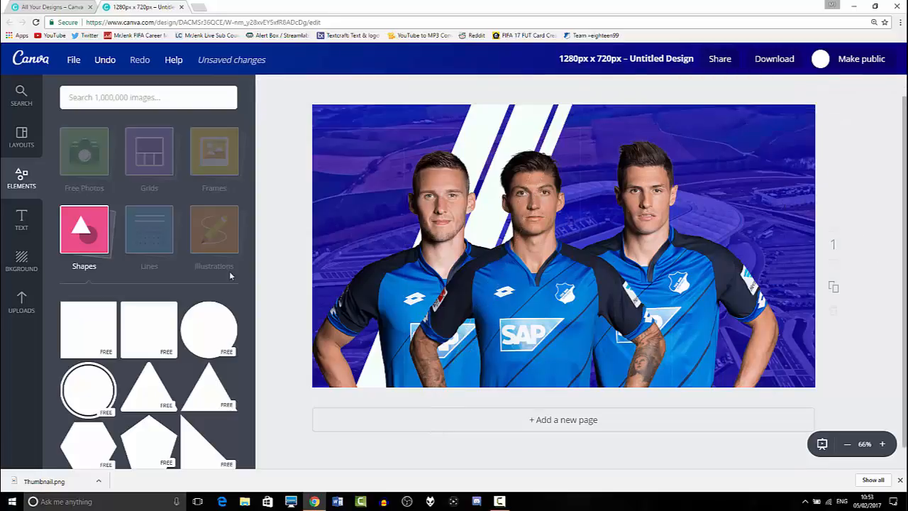
Step: Add the cyan glow image from the uploads, enlarge it beyond the page height and centre it over the middle player
{"action": "left_click", "coordinate": [21, 301]}
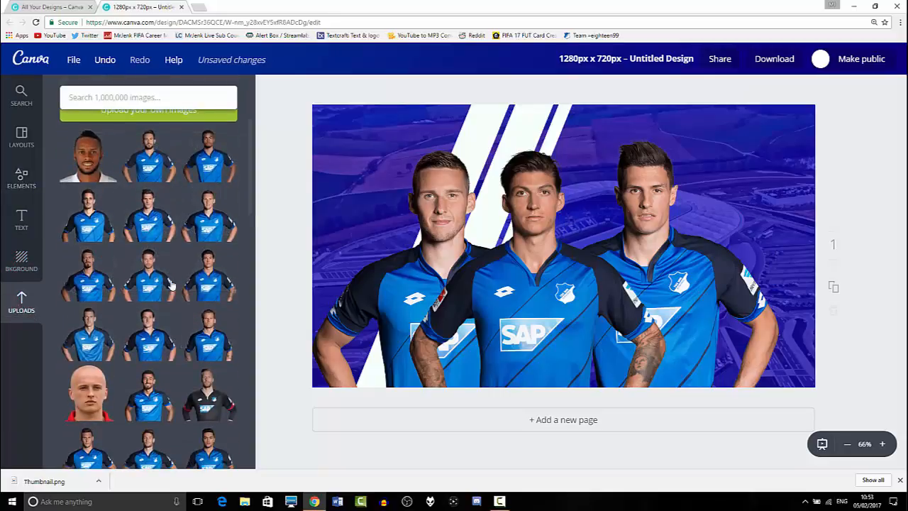
{"action": "left_click_drag", "start_coordinate": [251, 176], "coordinate": [249, 344]}
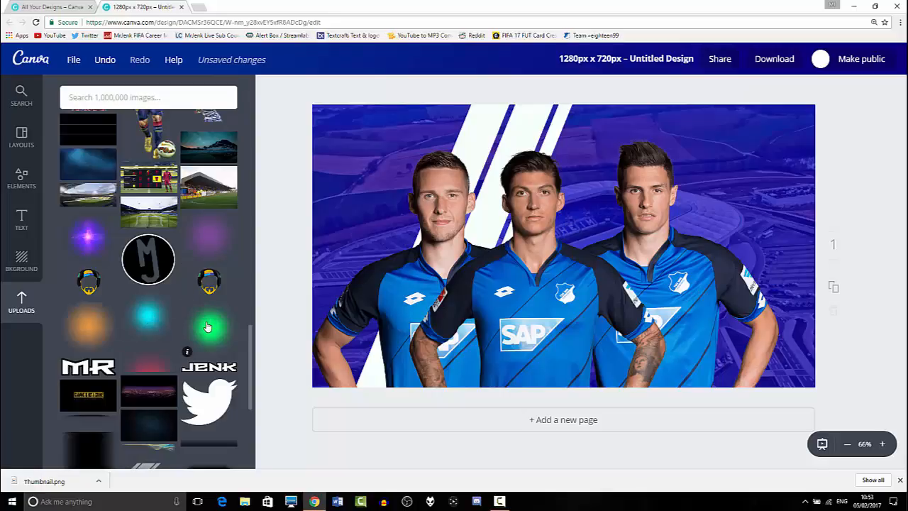
{"action": "left_click", "coordinate": [148, 321]}
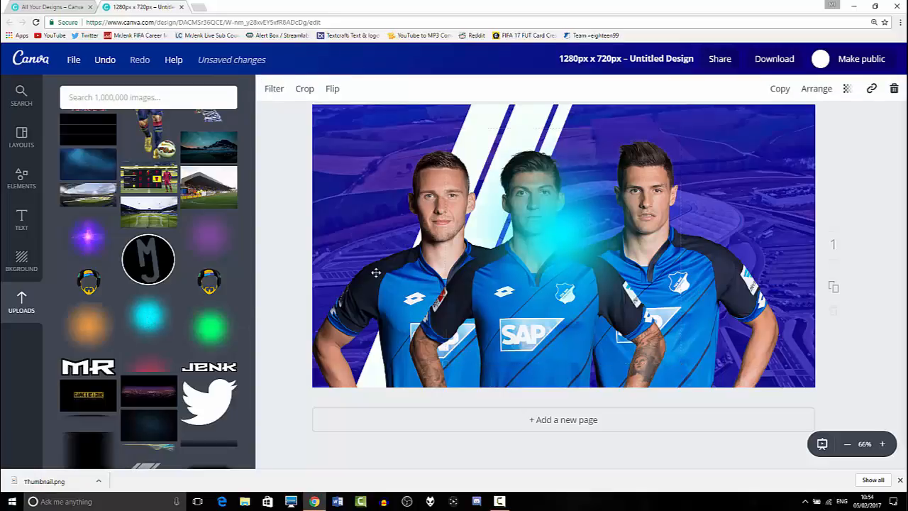
{"action": "left_click_drag", "start_coordinate": [570, 234], "coordinate": [451, 206]}
{"action": "left_click_drag", "start_coordinate": [590, 346], "coordinate": [688, 444]}
{"action": "left_click_drag", "start_coordinate": [541, 283], "coordinate": [553, 275]}
Step: Send the cyan glow behind the players and the off-white strips
{"action": "left_click", "coordinate": [816, 88]}
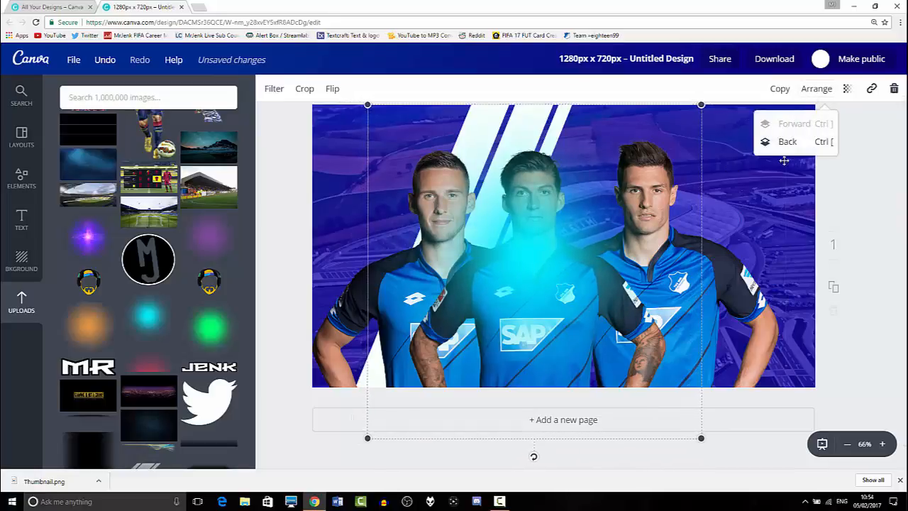
{"action": "left_click", "coordinate": [786, 142]}
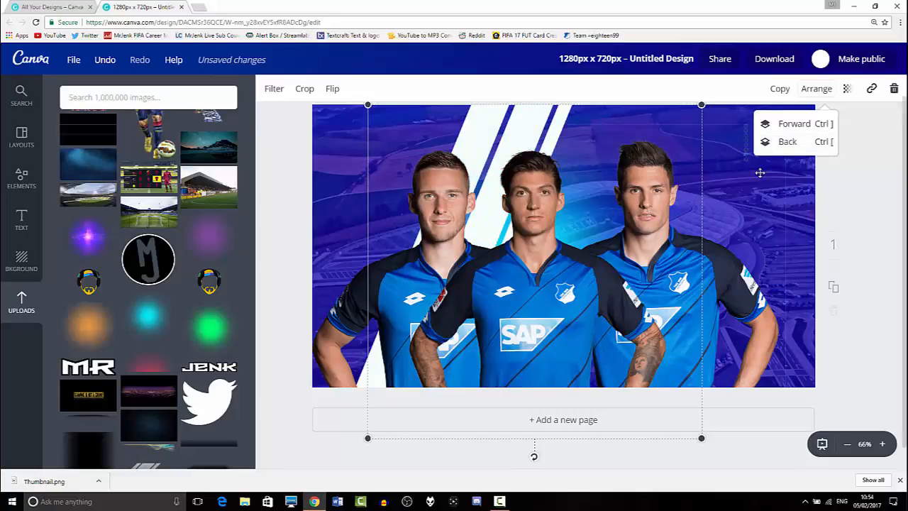
{"action": "left_click", "coordinate": [860, 289]}
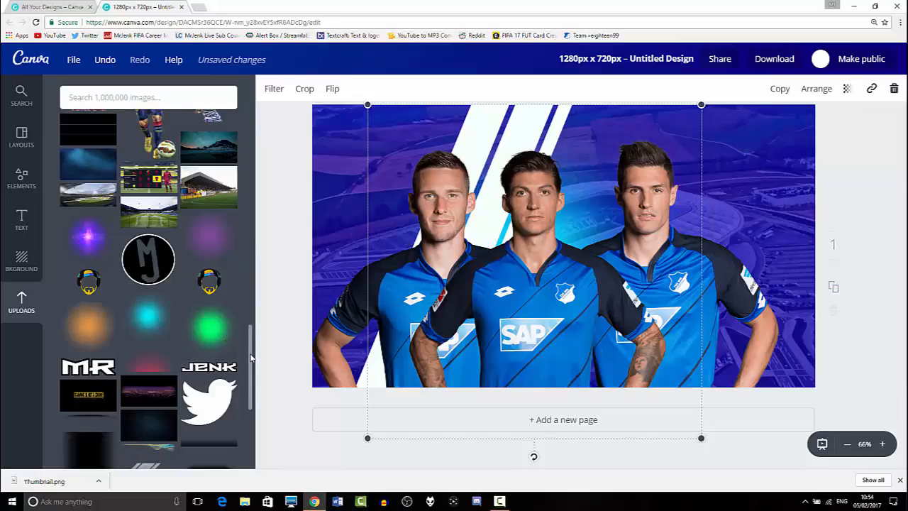
Step: Add the black shadow image from the uploads, enlarge it and place its dark band across the players' necks
{"action": "left_click_drag", "start_coordinate": [250, 352], "coordinate": [249, 384]}
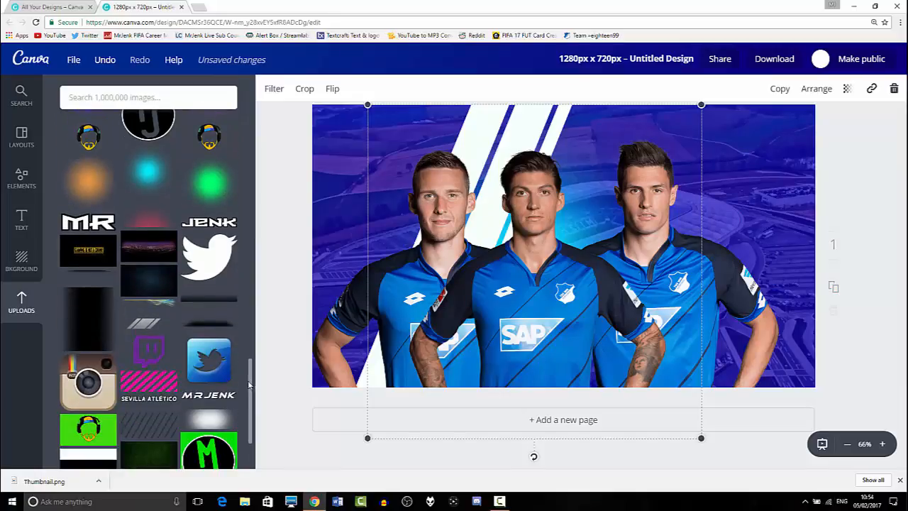
{"action": "left_click", "coordinate": [209, 318]}
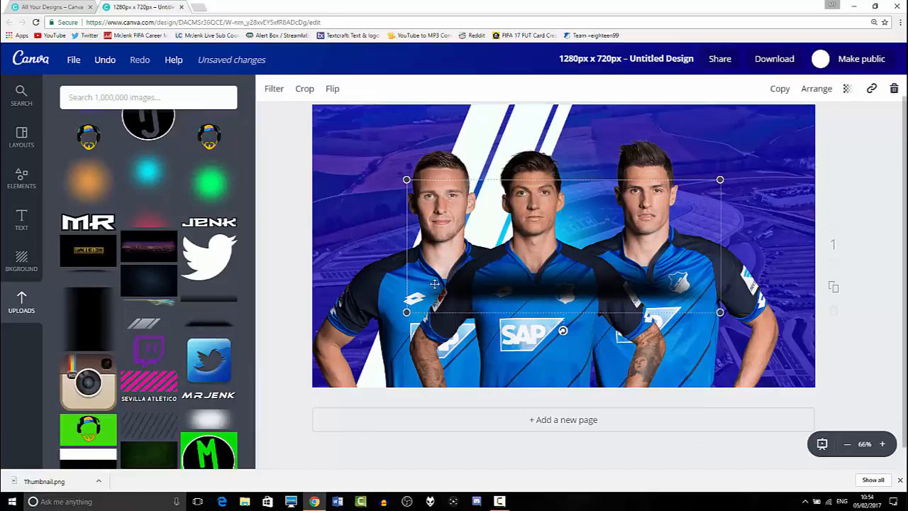
{"action": "left_click_drag", "start_coordinate": [407, 179], "coordinate": [330, 160]}
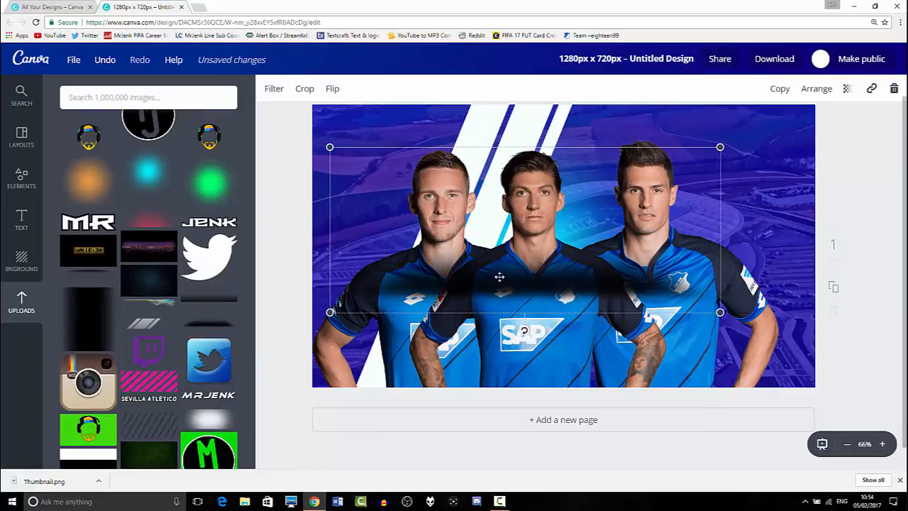
{"action": "left_click_drag", "start_coordinate": [498, 276], "coordinate": [531, 248]}
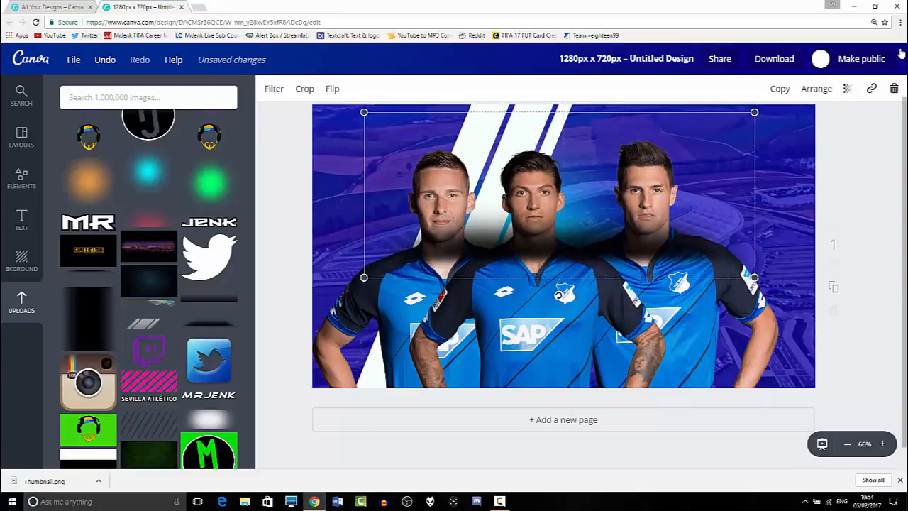
Step: Send the black shadow behind the players and off-white strips, keeping it above the cyan glow, and deselect it
{"action": "left_click", "coordinate": [816, 88]}
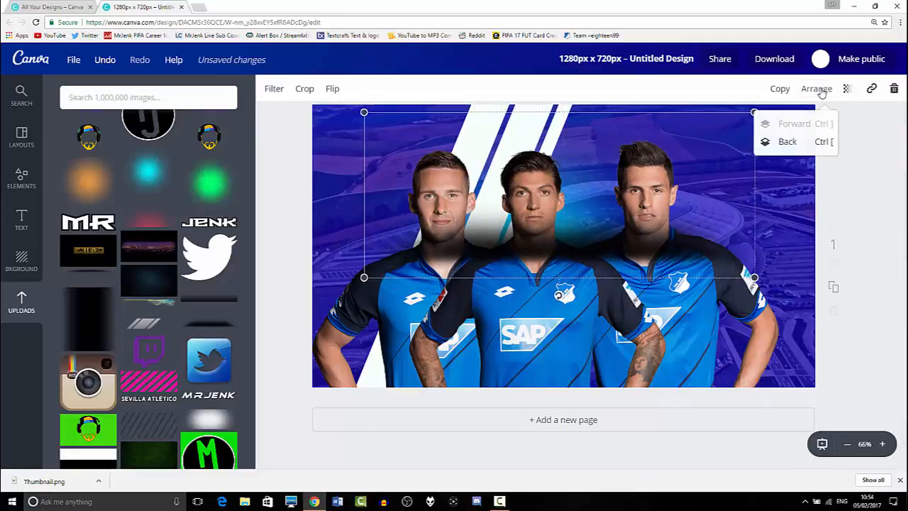
{"action": "left_click", "coordinate": [787, 141]}
{"action": "left_click", "coordinate": [792, 144]}
{"action": "left_click", "coordinate": [793, 144]}
{"action": "left_click", "coordinate": [793, 144]}
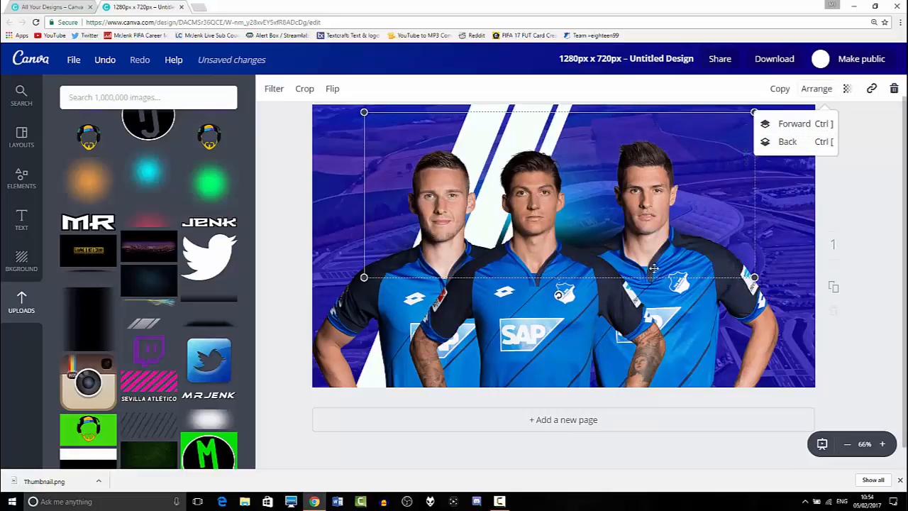
{"action": "left_click", "coordinate": [868, 298]}
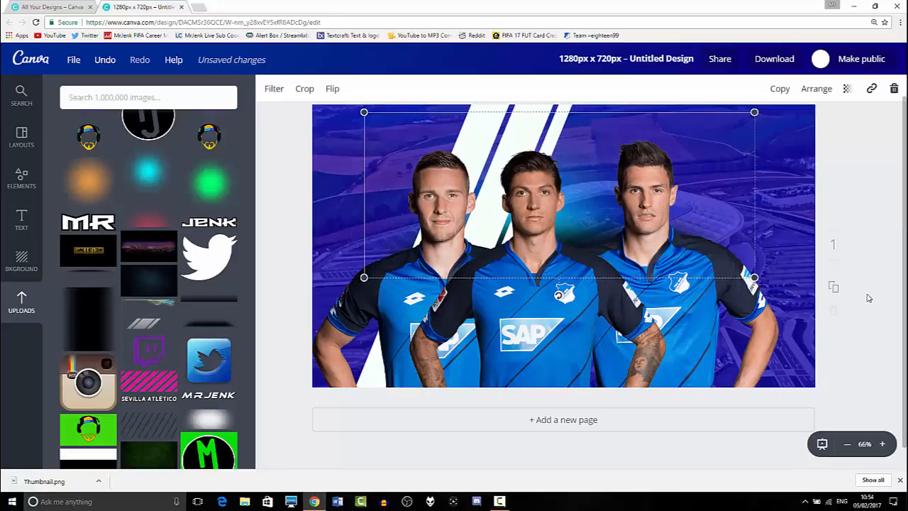
{"action": "right_click", "coordinate": [860, 292]}
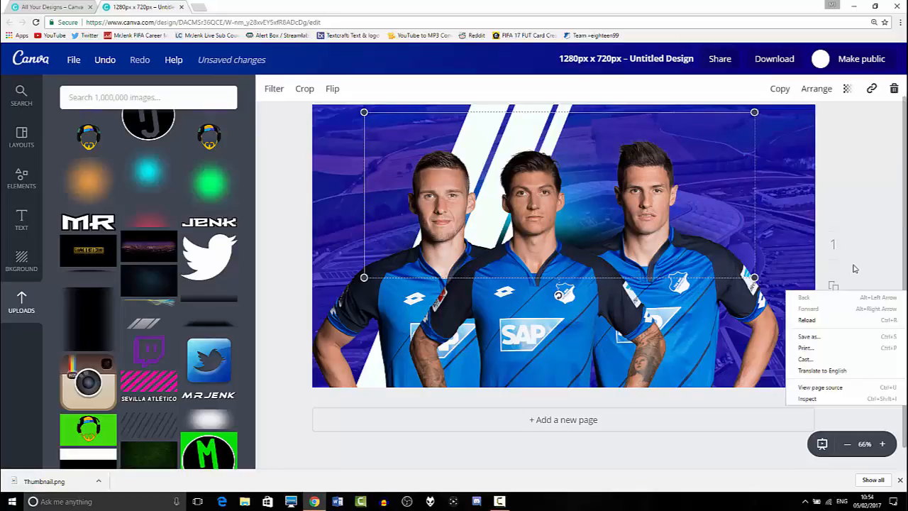
{"action": "left_click", "coordinate": [855, 268]}
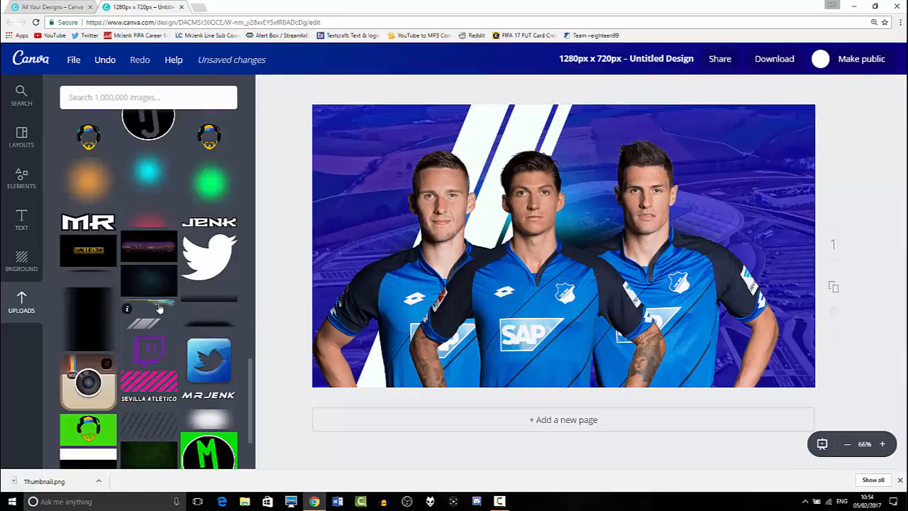
Step: Try the translucent diagonal-stripes upload across the middle and right-hand players' faces, and delete it
{"action": "left_click", "coordinate": [145, 323]}
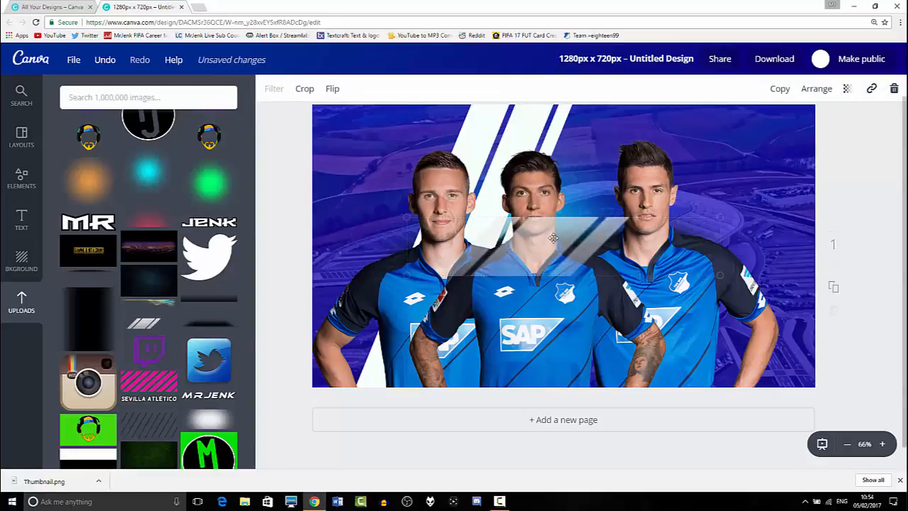
{"action": "left_click_drag", "start_coordinate": [553, 238], "coordinate": [580, 207]}
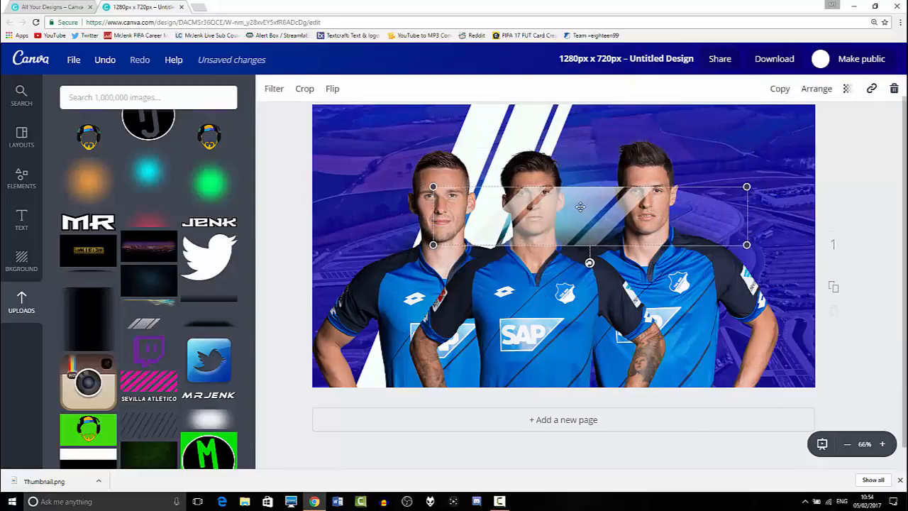
{"action": "key", "text": "Delete"}
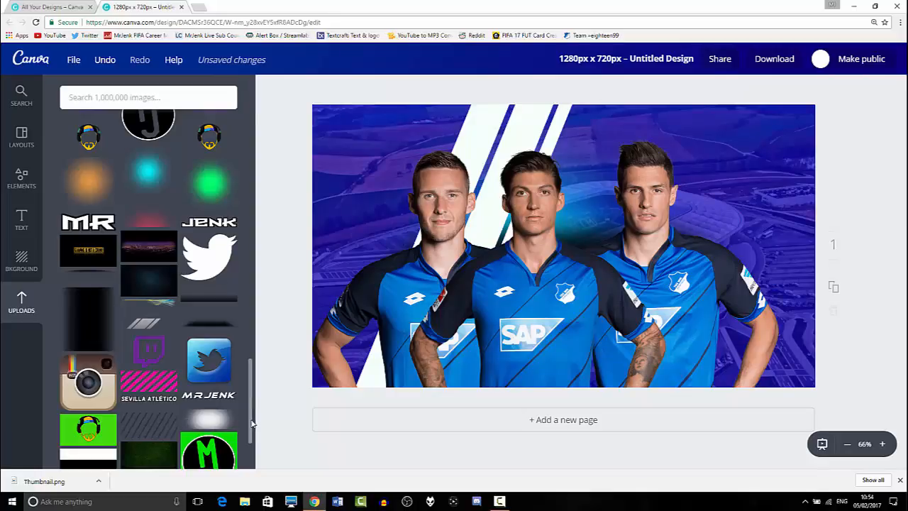
Step: Add a dark blue square shape and flatten it into a wide banner across the left and middle players' shirts, starting at the canvas's left edge
{"action": "left_click_drag", "start_coordinate": [252, 423], "coordinate": [265, 220]}
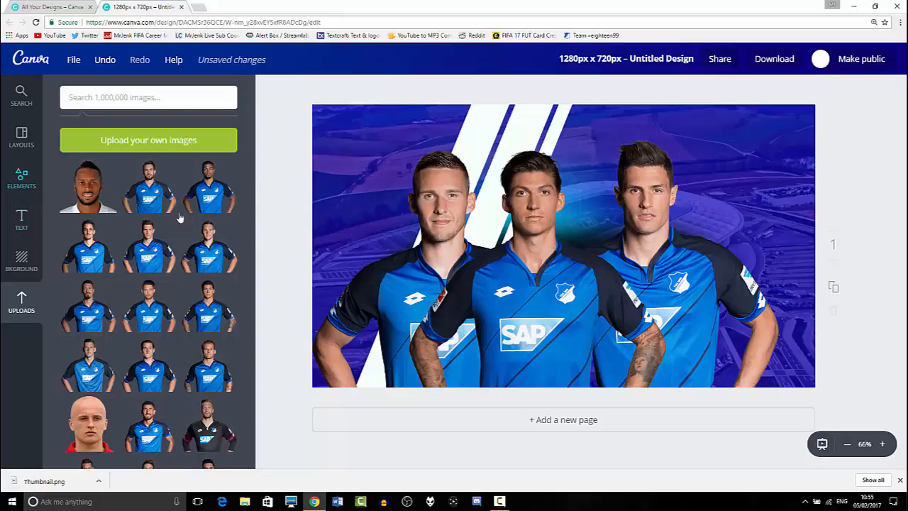
{"action": "left_click", "coordinate": [21, 186]}
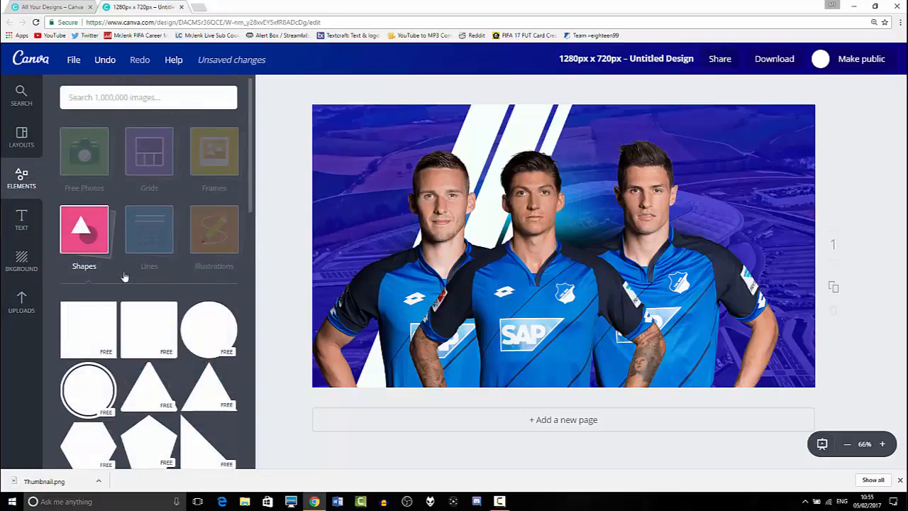
{"action": "left_click", "coordinate": [102, 339]}
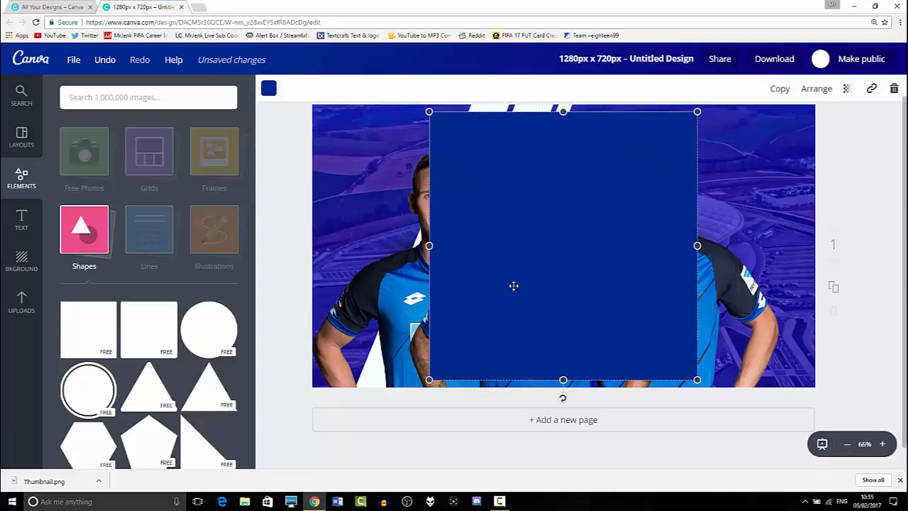
{"action": "left_click_drag", "start_coordinate": [563, 111], "coordinate": [432, 320]}
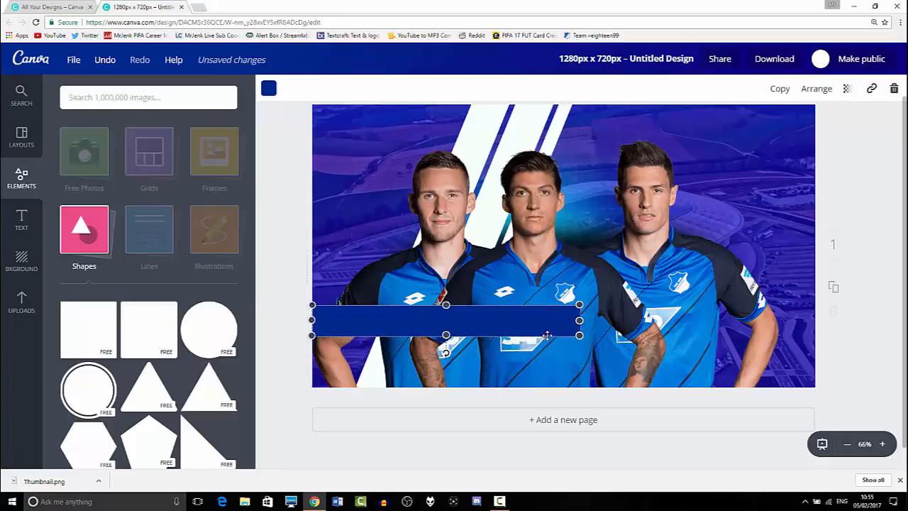
{"action": "left_click_drag", "start_coordinate": [579, 320], "coordinate": [586, 320]}
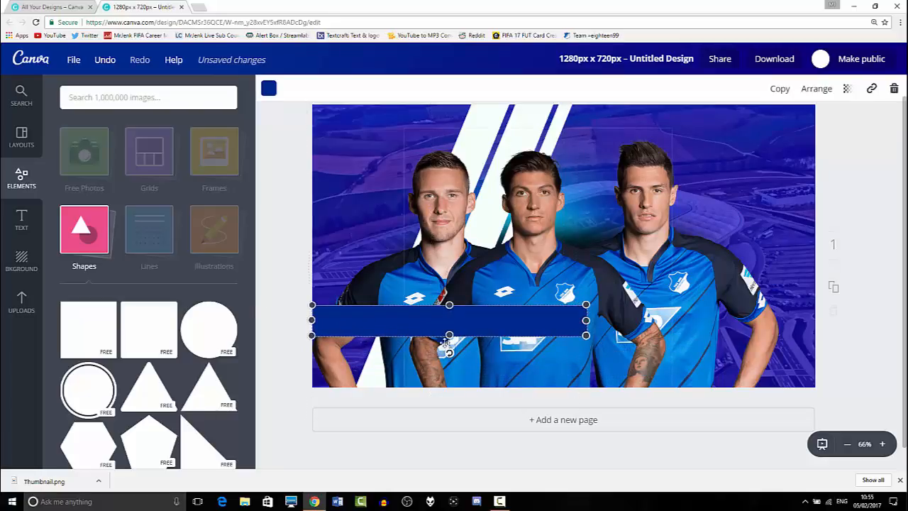
{"action": "mouse_move", "coordinate": [445, 335]}
{"action": "left_mouse_down"}
{"action": "mouse_move", "coordinate": [448, 348]}
{"action": "mouse_move", "coordinate": [441, 336]}
{"action": "left_mouse_up"}
{"action": "left_click", "coordinate": [399, 272]}
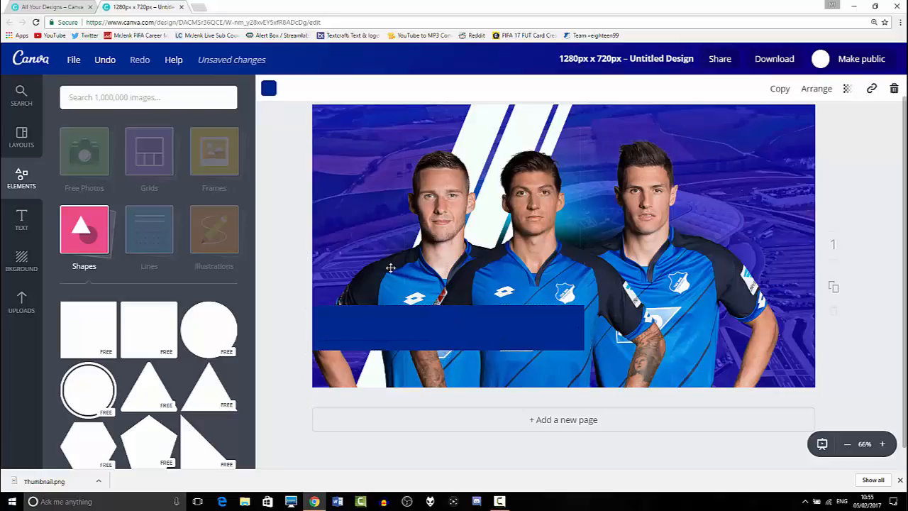
Step: Duplicate the dark blue banner, lay the copy over the original and make it slightly taller and wider
{"action": "left_click", "coordinate": [391, 328]}
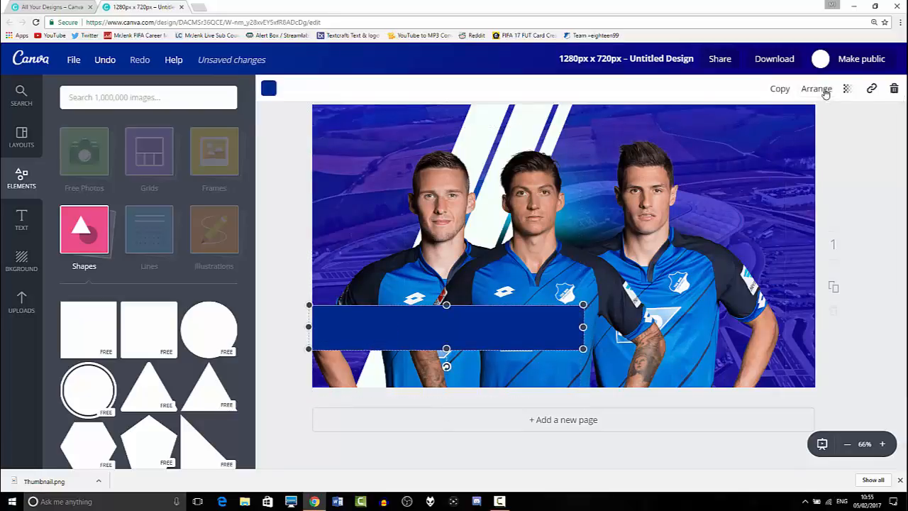
{"action": "left_click", "coordinate": [781, 93]}
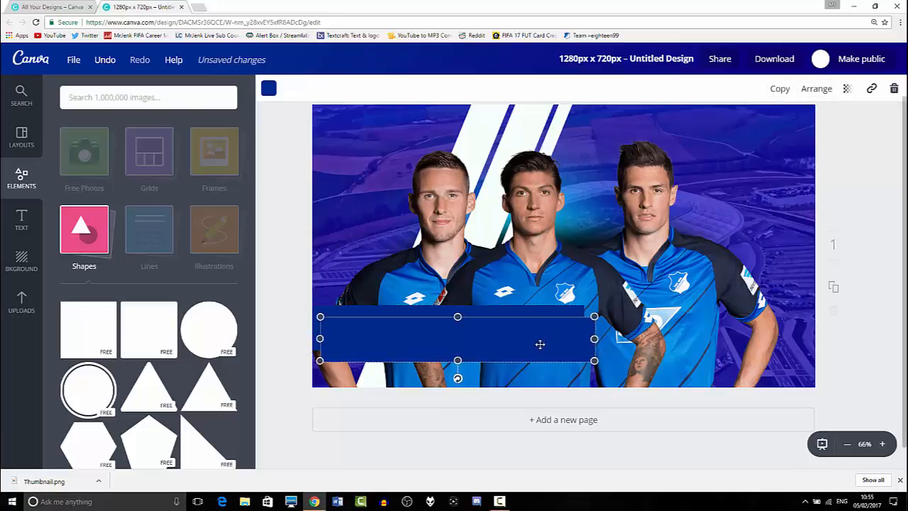
{"action": "left_click_drag", "start_coordinate": [539, 344], "coordinate": [530, 334]}
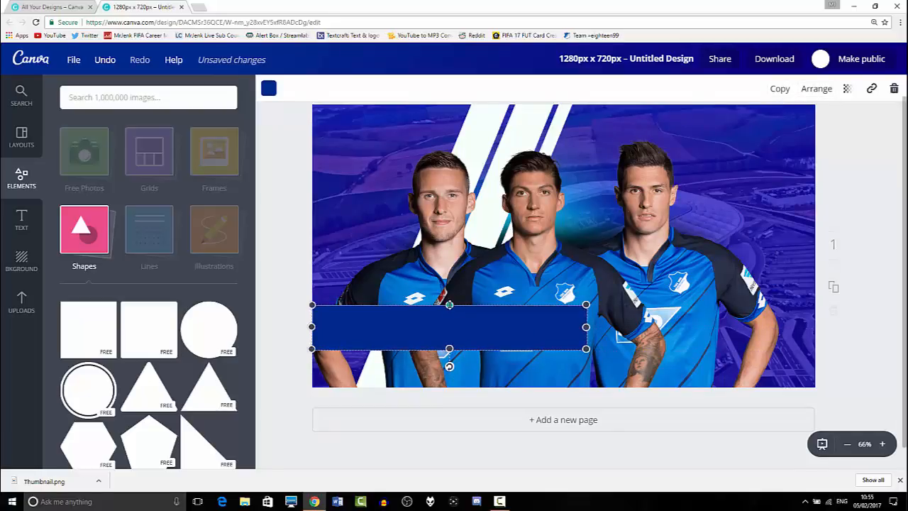
{"action": "left_click_drag", "start_coordinate": [449, 305], "coordinate": [449, 301]}
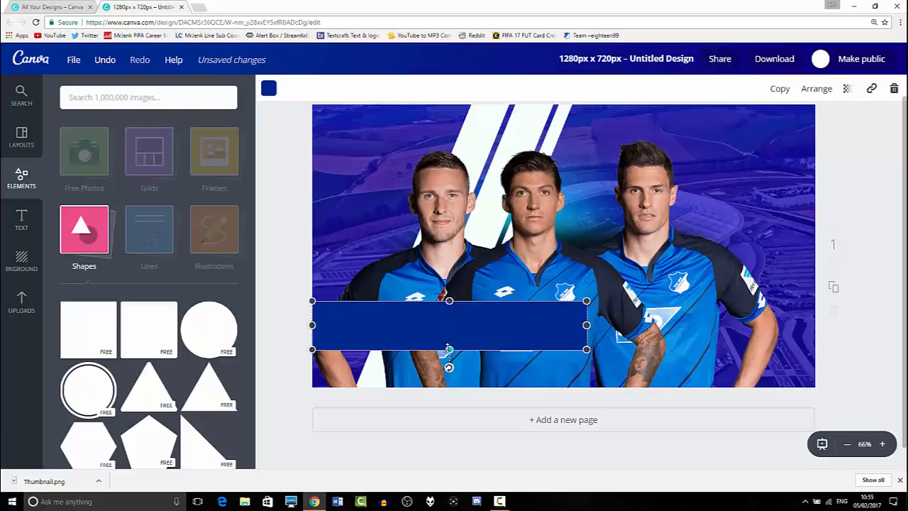
{"action": "left_click_drag", "start_coordinate": [448, 347], "coordinate": [449, 352]}
{"action": "left_click_drag", "start_coordinate": [587, 327], "coordinate": [590, 327]}
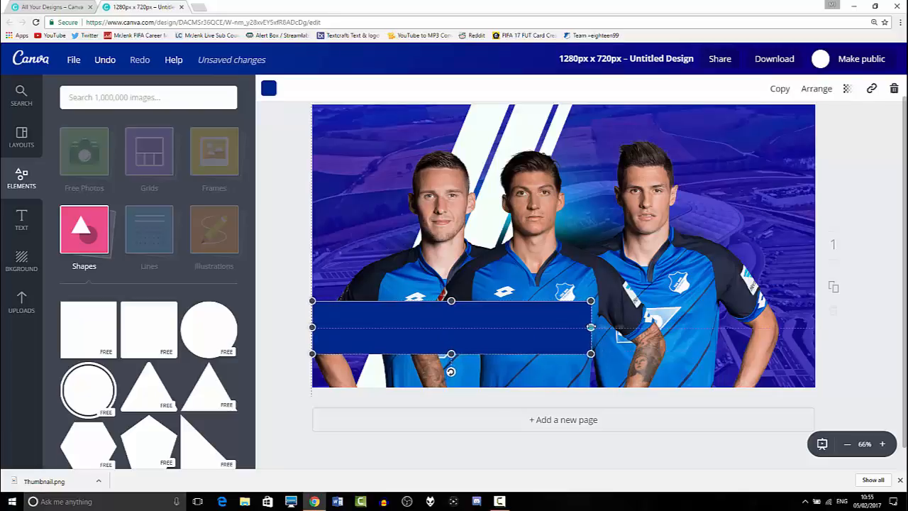
Step: Recolour the larger banner copy off-white, send it behind the dark blue banner and trim it to an even border
{"action": "left_click", "coordinate": [269, 88]}
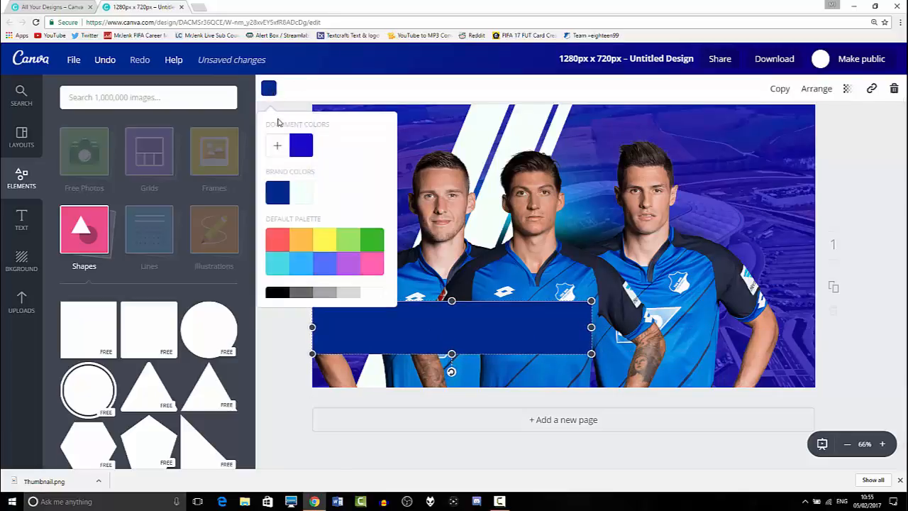
{"action": "left_click", "coordinate": [296, 196]}
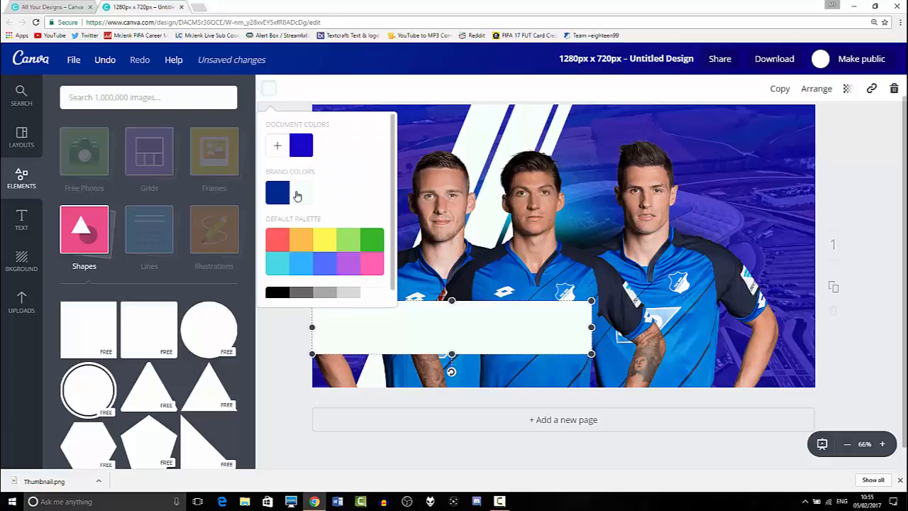
{"action": "left_click", "coordinate": [816, 89]}
{"action": "left_click", "coordinate": [764, 141]}
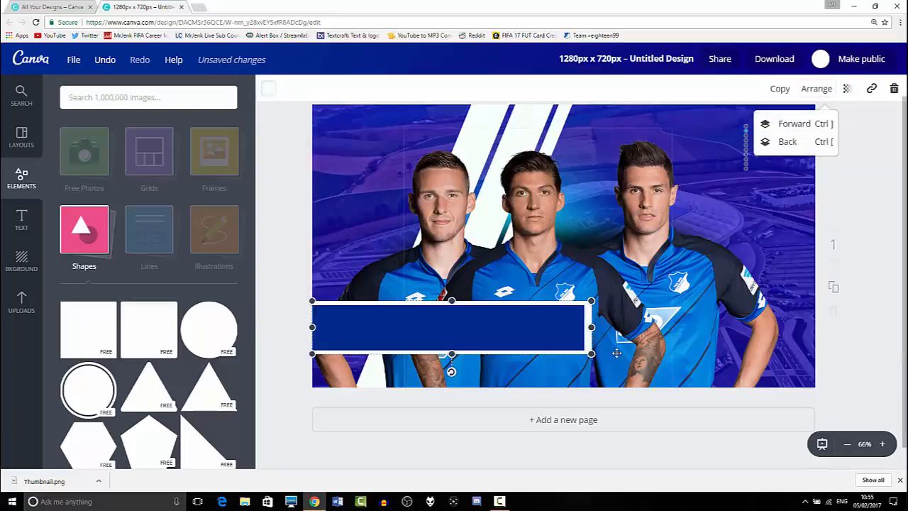
{"action": "left_click_drag", "start_coordinate": [591, 327], "coordinate": [590, 331]}
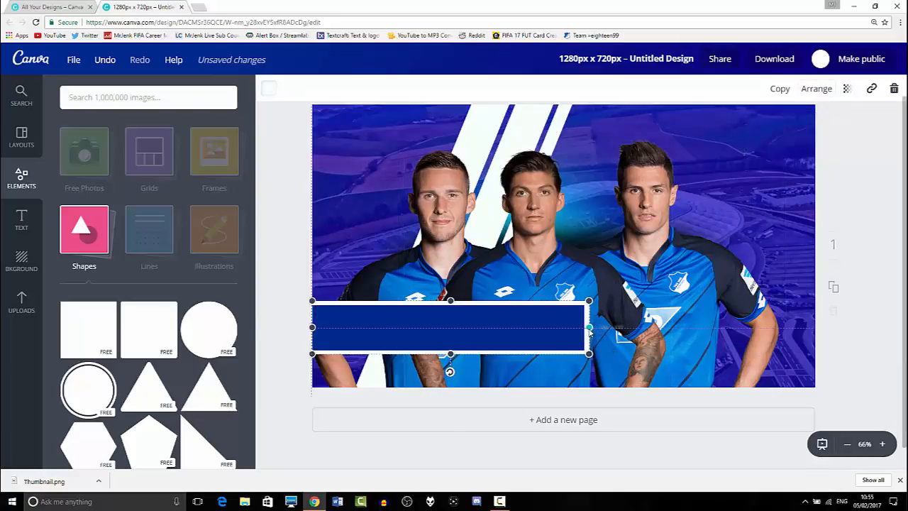
{"action": "left_click_drag", "start_coordinate": [448, 298], "coordinate": [448, 299]}
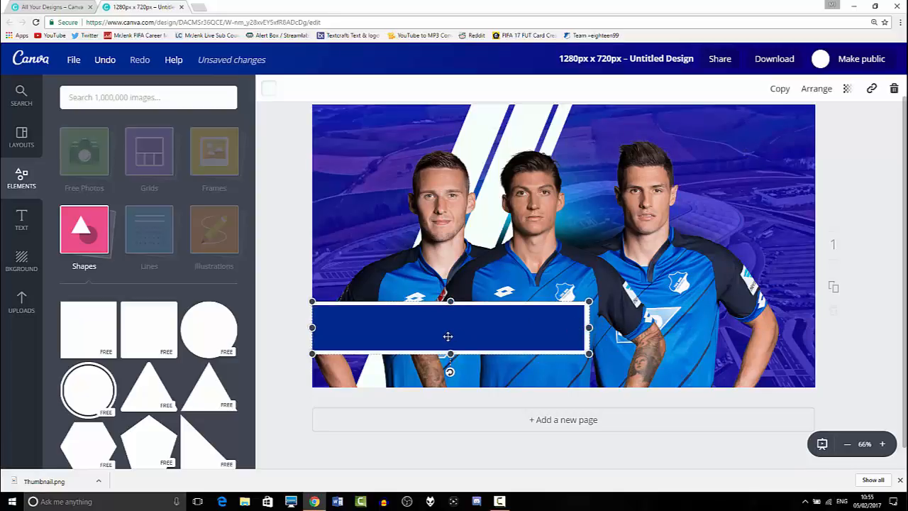
{"action": "left_click", "coordinate": [345, 263]}
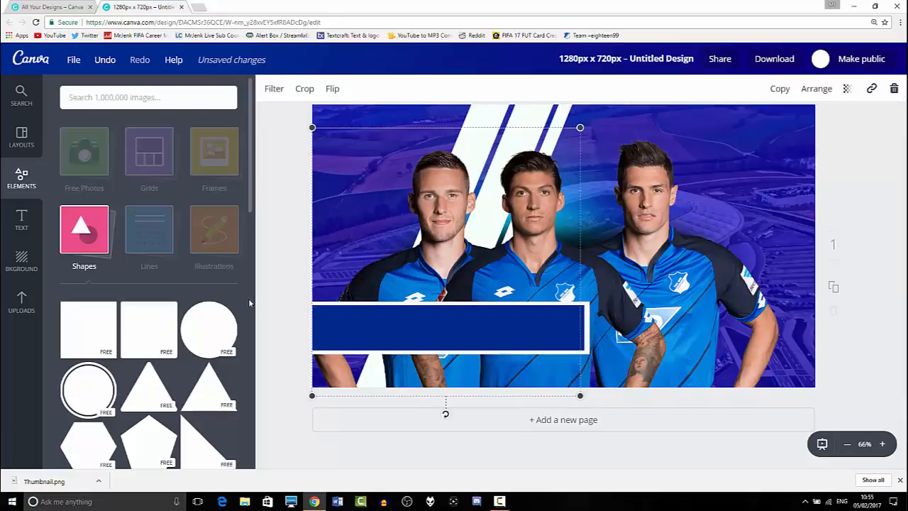
Step: Add a heading text, place it on the dark blue banner and colour it off-white
{"action": "left_click", "coordinate": [22, 218]}
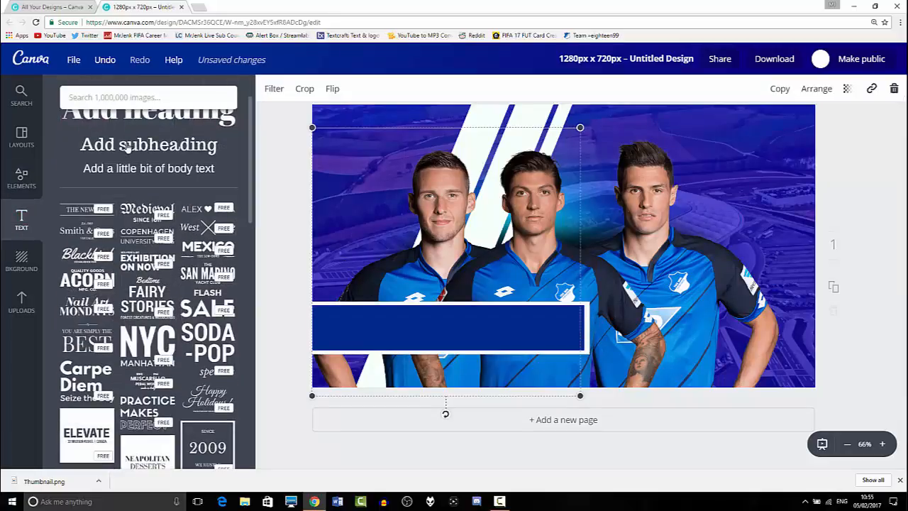
{"action": "left_click", "coordinate": [130, 127]}
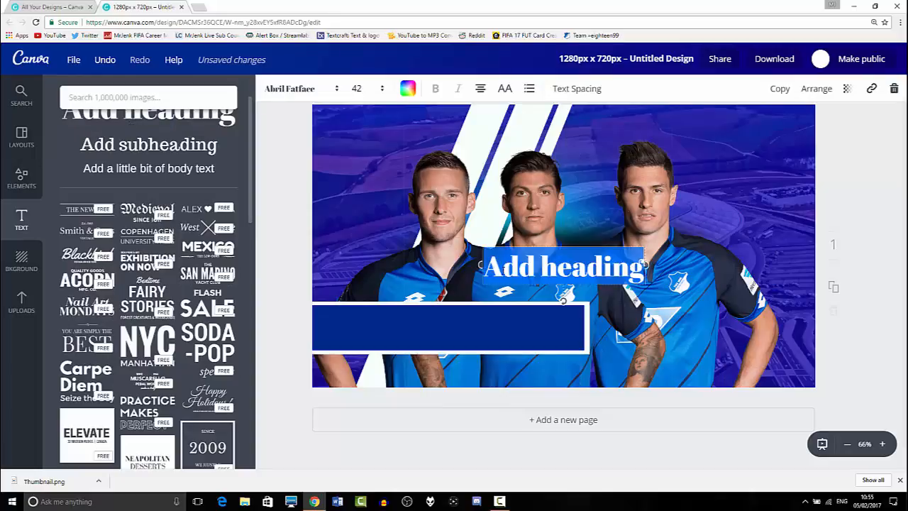
{"action": "left_click_drag", "start_coordinate": [518, 245], "coordinate": [402, 306]}
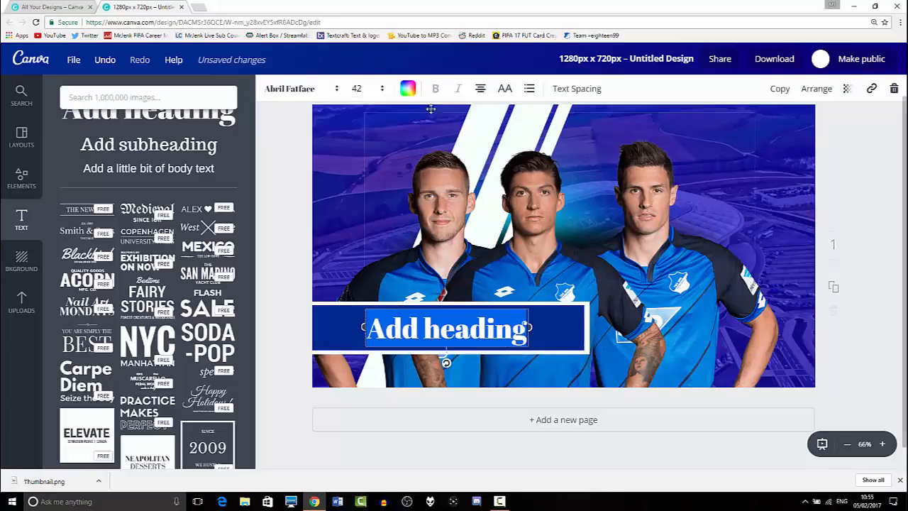
{"action": "left_click", "coordinate": [408, 88]}
{"action": "left_click", "coordinate": [436, 197]}
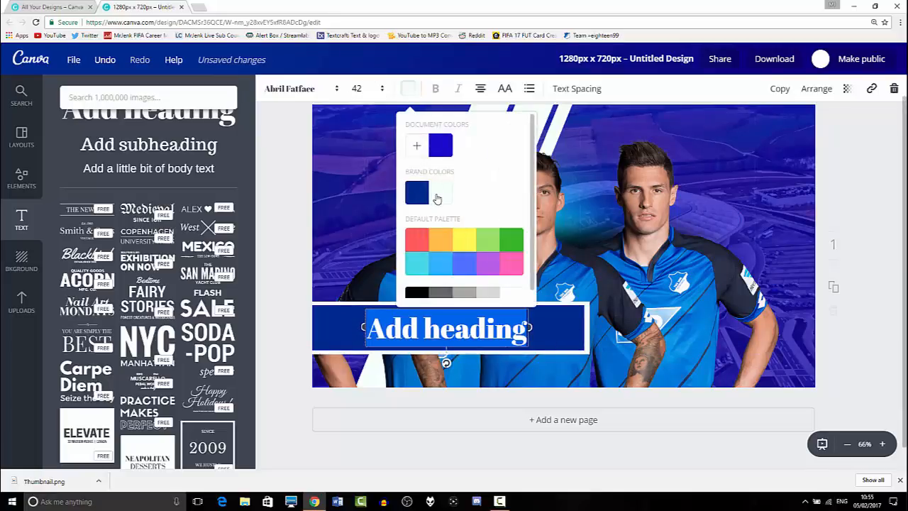
Step: Set the heading on the banner to uppercase, keeping the Abril Fatface font at size 42
{"action": "left_click", "coordinate": [317, 92]}
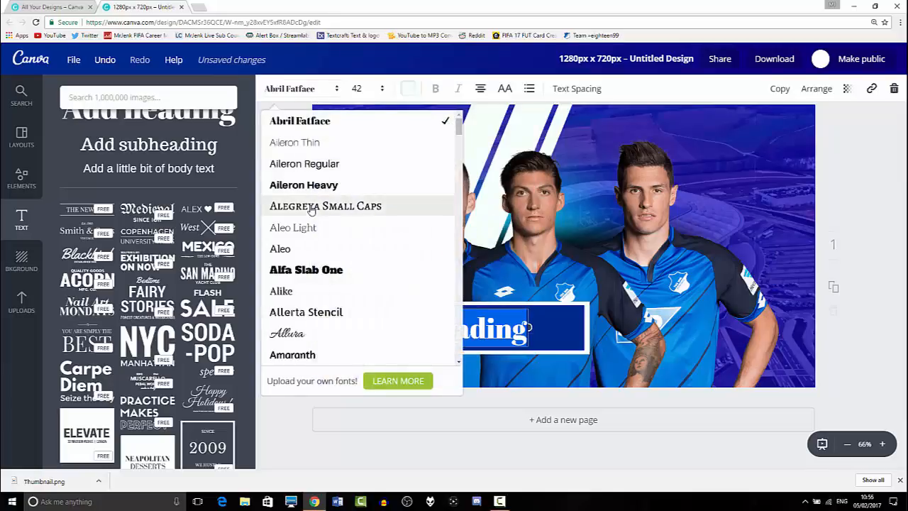
{"action": "left_click", "coordinate": [355, 90]}
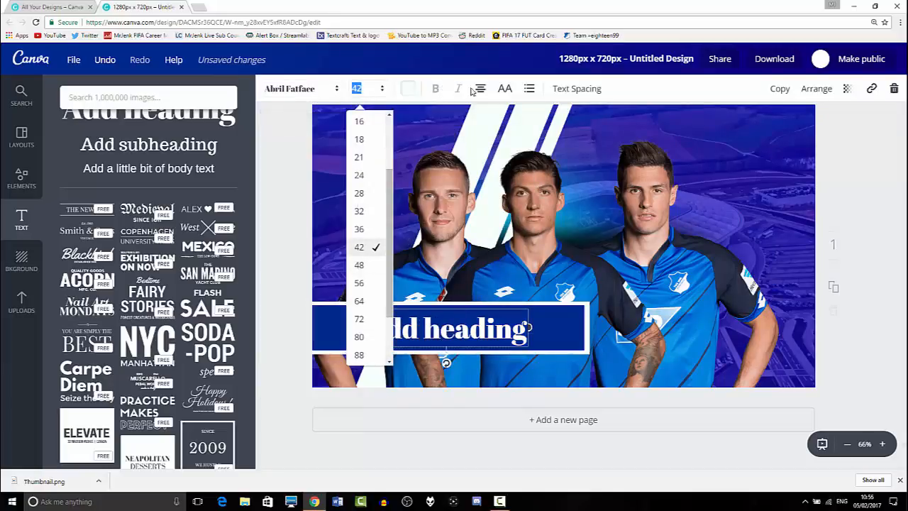
{"action": "left_click", "coordinate": [502, 89]}
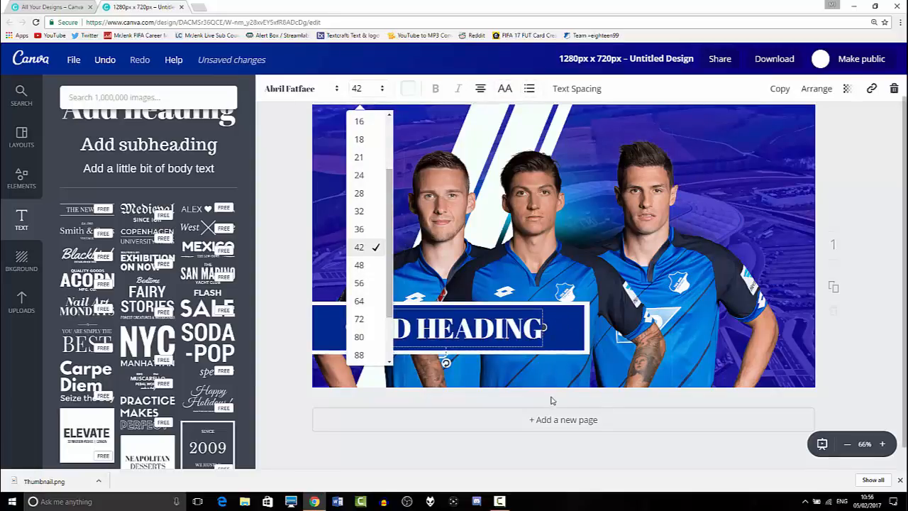
{"action": "left_click", "coordinate": [553, 341]}
{"action": "left_click", "coordinate": [553, 341]}
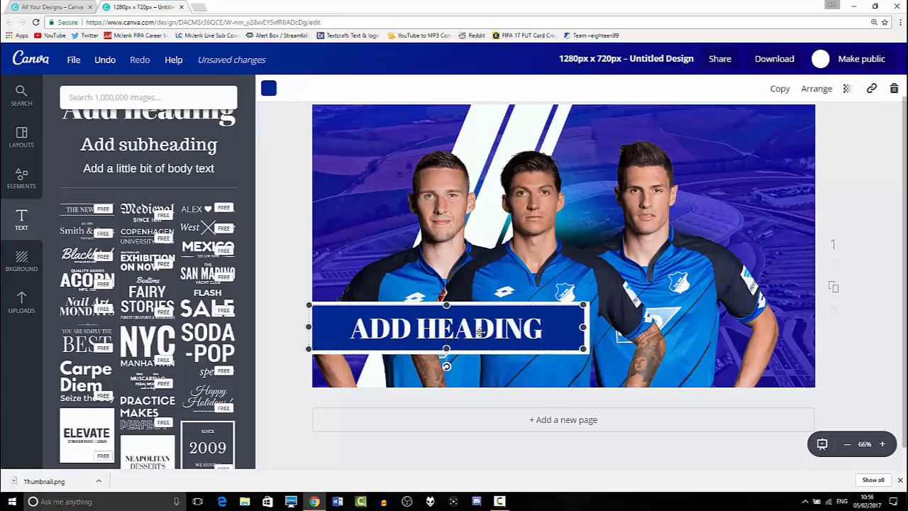
Step: Replace the heading text with HOFFENHEIM and move it to the banner's upper-left corner
{"action": "double_click", "coordinate": [376, 325]}
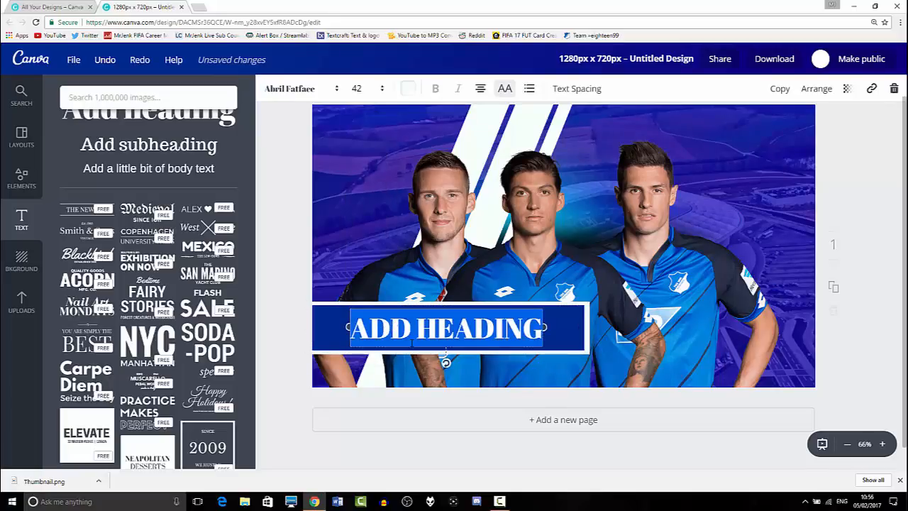
{"action": "key", "text": "BackSpace"}
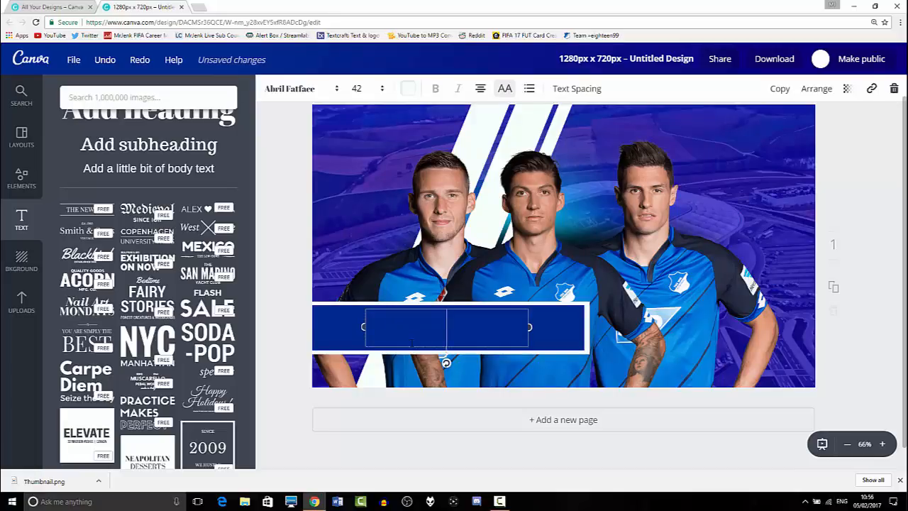
{"action": "type", "text": "HOFFEN"}
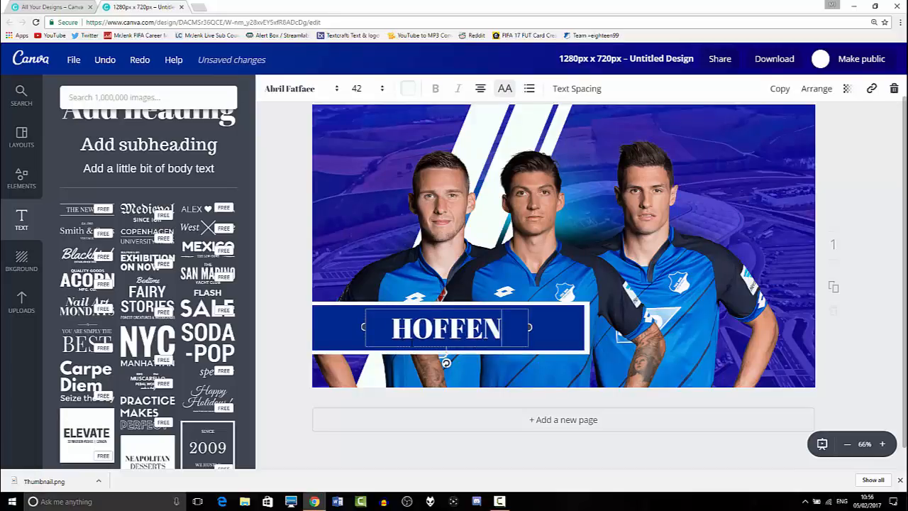
{"action": "type", "text": "HEIM"}
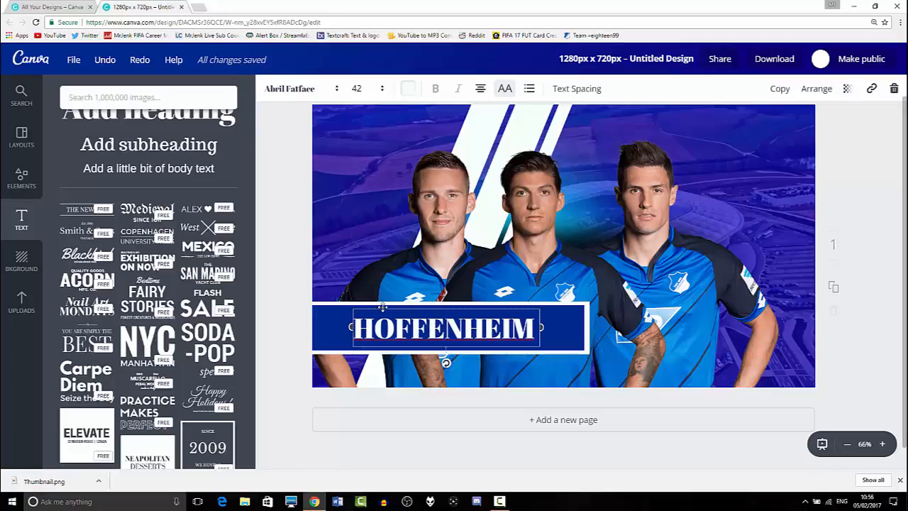
{"action": "left_click_drag", "start_coordinate": [360, 306], "coordinate": [331, 297]}
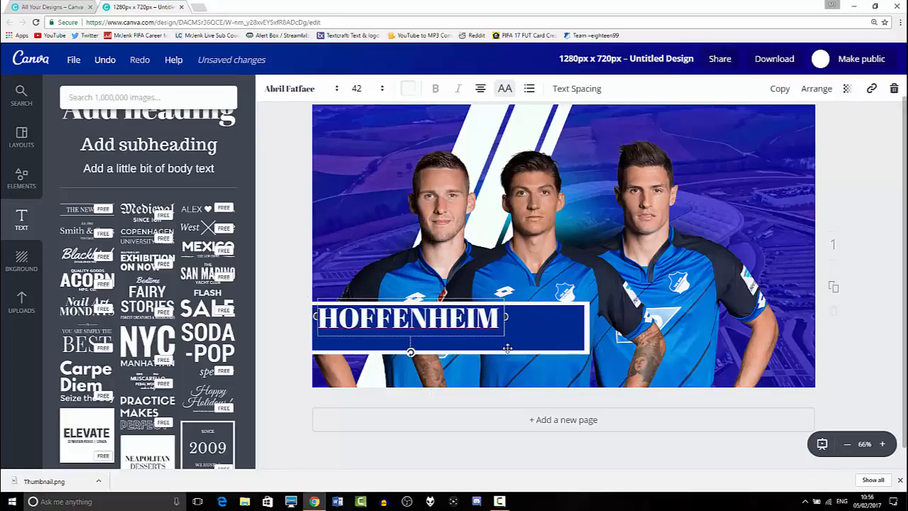
{"action": "left_click", "coordinate": [574, 328]}
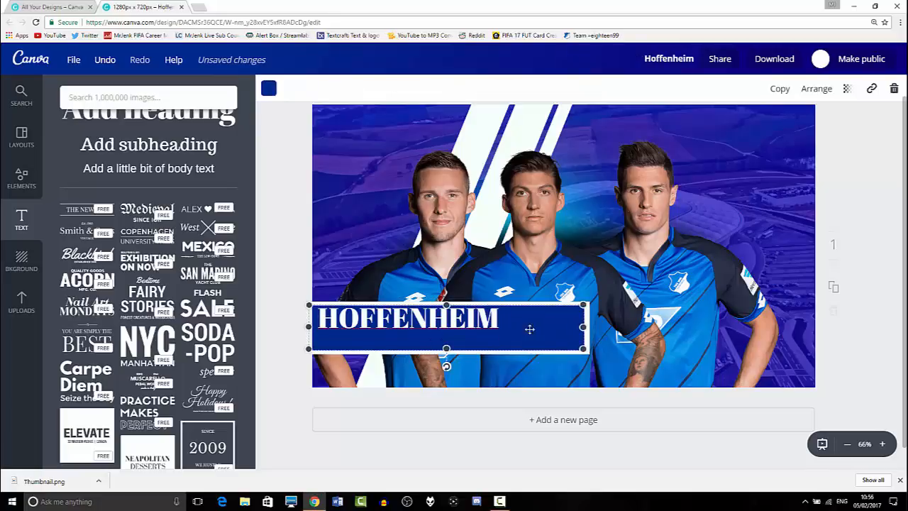
Step: Add the uploaded white CAREER MODE lettering, shrink it and place it beneath HOFFENHEIM on the dark blue banner
{"action": "left_click", "coordinate": [36, 309]}
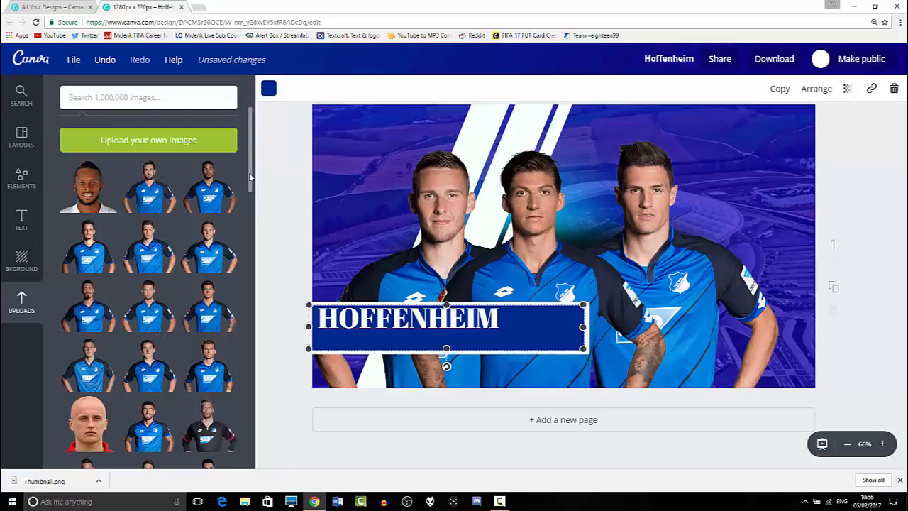
{"action": "left_click_drag", "start_coordinate": [250, 174], "coordinate": [252, 203]}
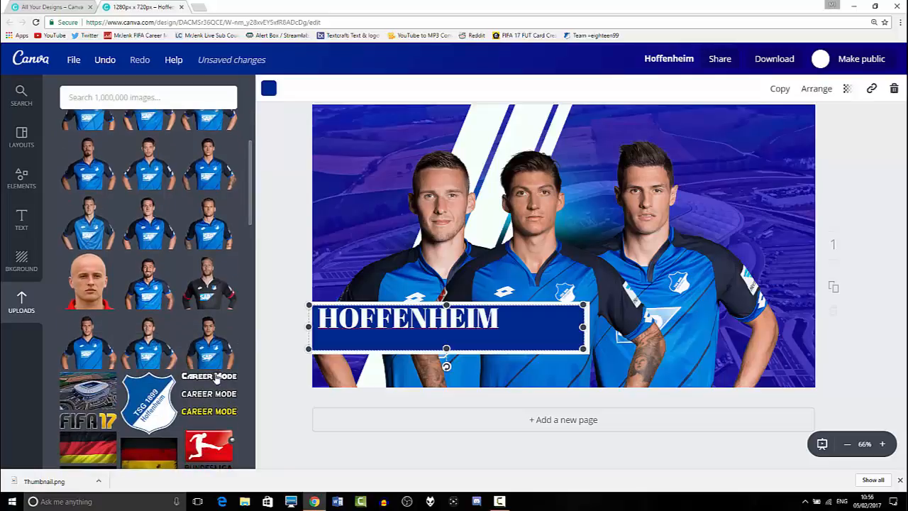
{"action": "left_click", "coordinate": [206, 401]}
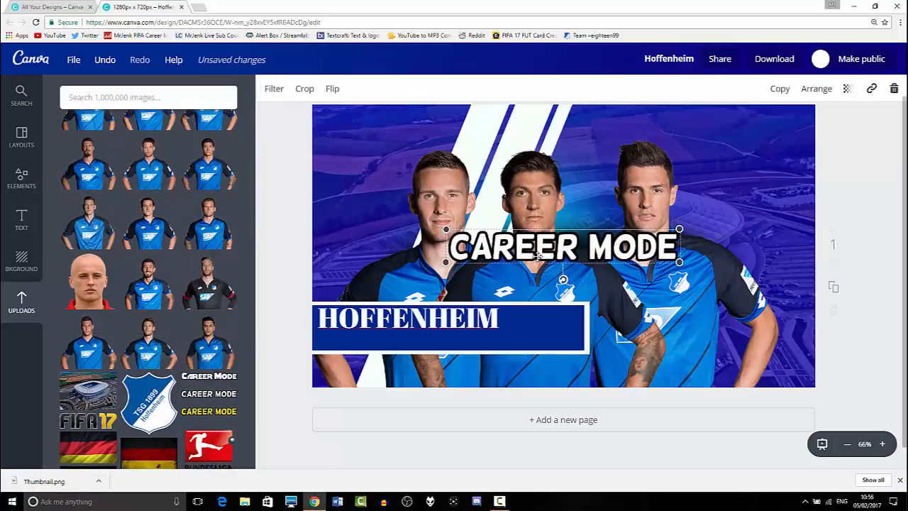
{"action": "left_click_drag", "start_coordinate": [539, 248], "coordinate": [506, 349]}
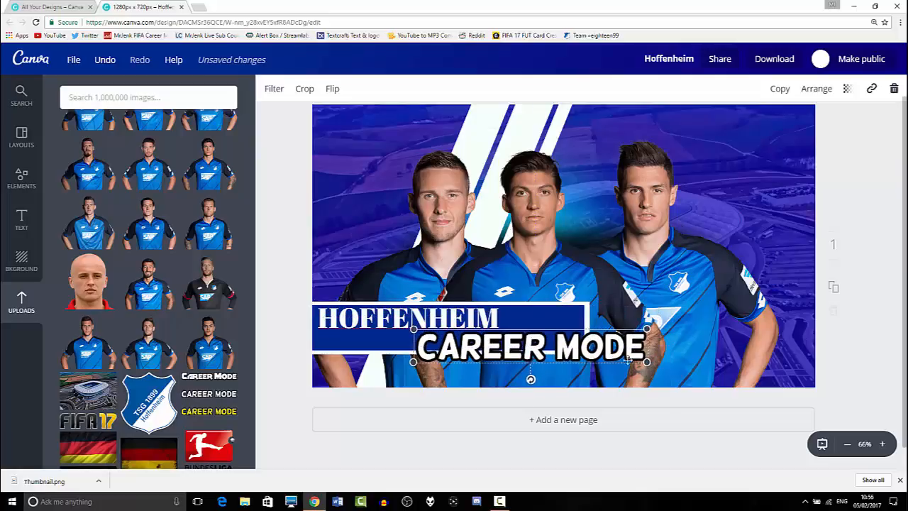
{"action": "left_click_drag", "start_coordinate": [646, 362], "coordinate": [537, 346]}
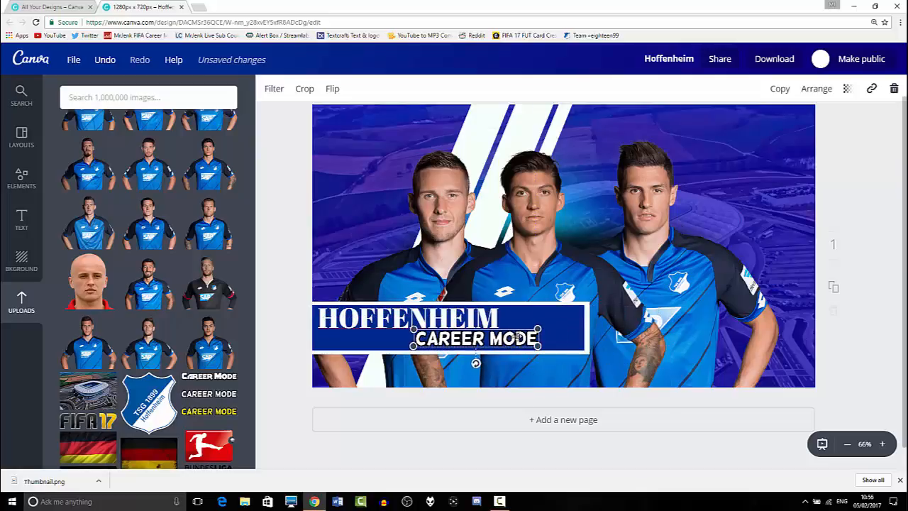
{"action": "left_click_drag", "start_coordinate": [465, 346], "coordinate": [396, 346]}
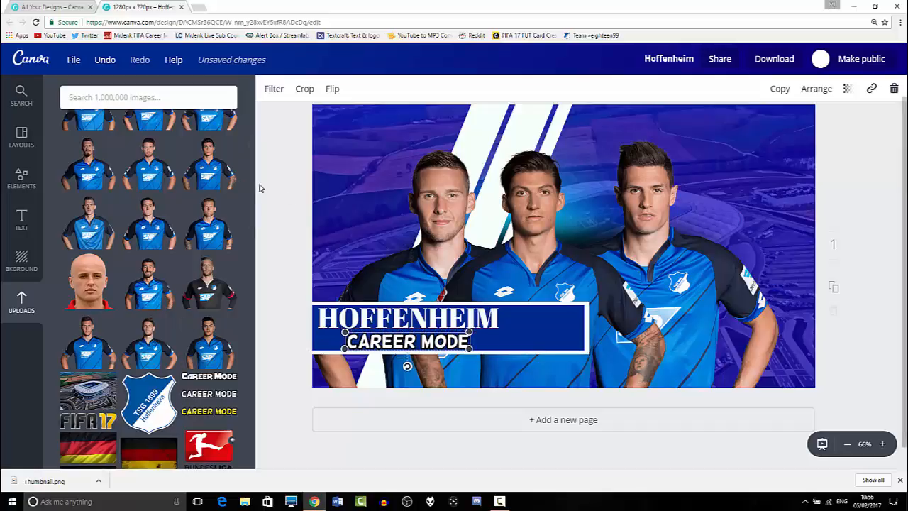
Step: Add the uploaded TSG 1899 Hoffenheim crest, shrink it, place it in the design's upper-right corner and send it behind the players
{"action": "left_click", "coordinate": [155, 399]}
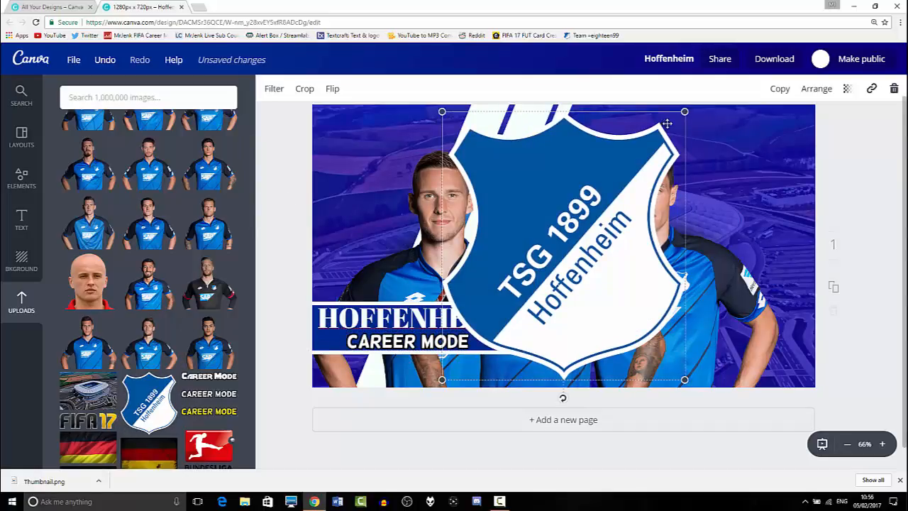
{"action": "left_click_drag", "start_coordinate": [674, 119], "coordinate": [648, 147]}
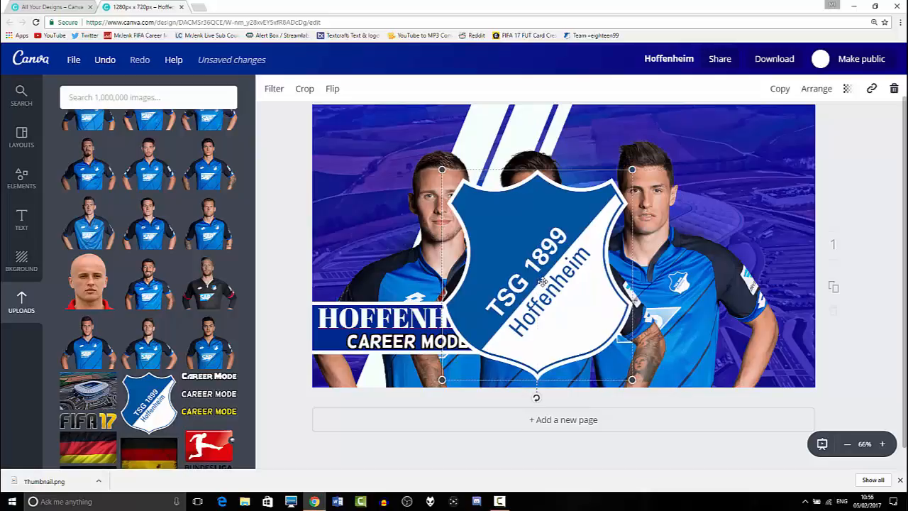
{"action": "left_click_drag", "start_coordinate": [538, 284], "coordinate": [713, 211]}
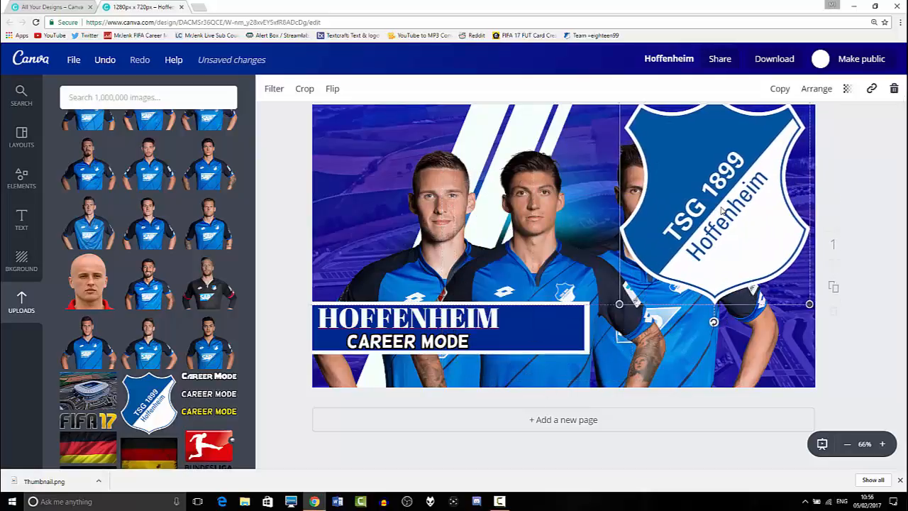
{"action": "left_click", "coordinate": [816, 89]}
{"action": "left_click", "coordinate": [780, 150]}
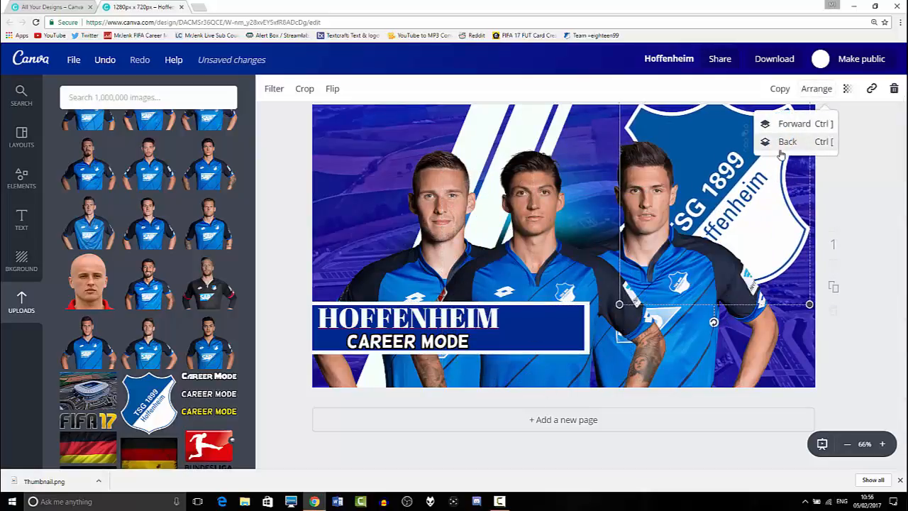
{"action": "left_click", "coordinate": [861, 278]}
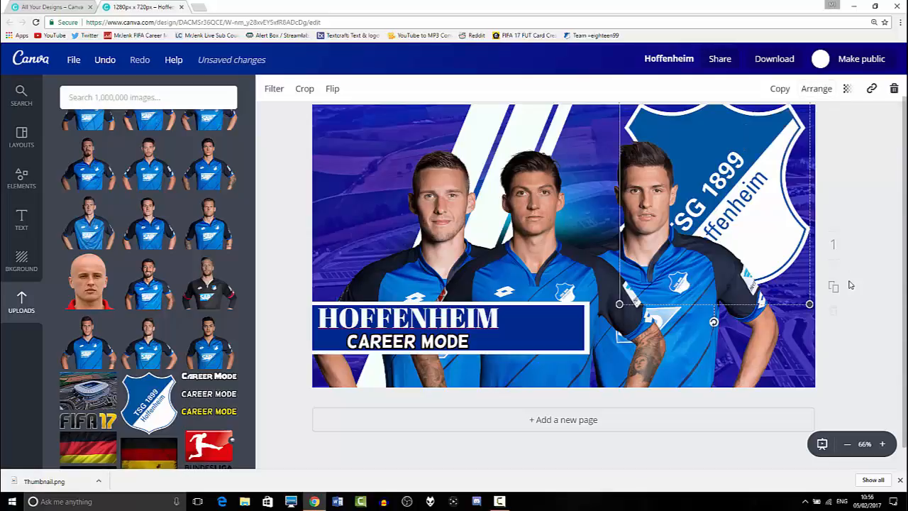
{"action": "left_click", "coordinate": [853, 288]}
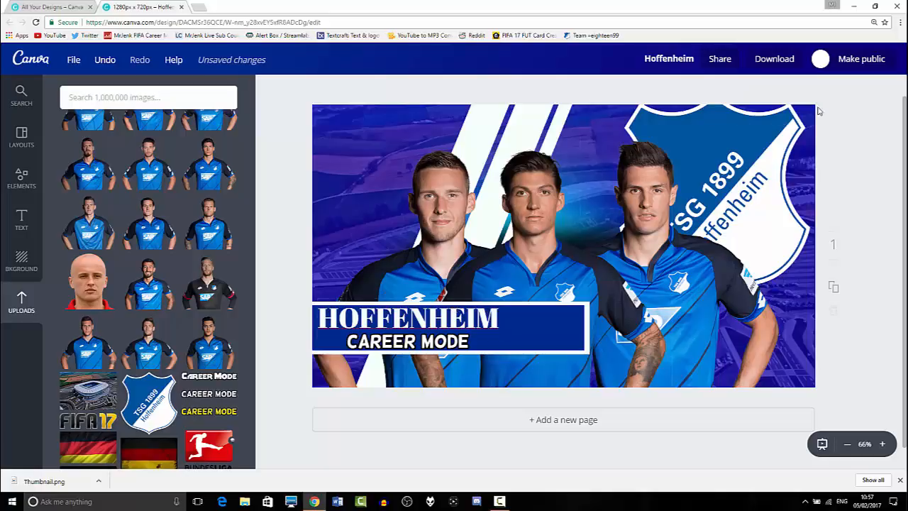
Step: Download the finished thumbnail as a PNG and dismiss the download message
{"action": "left_click", "coordinate": [781, 63]}
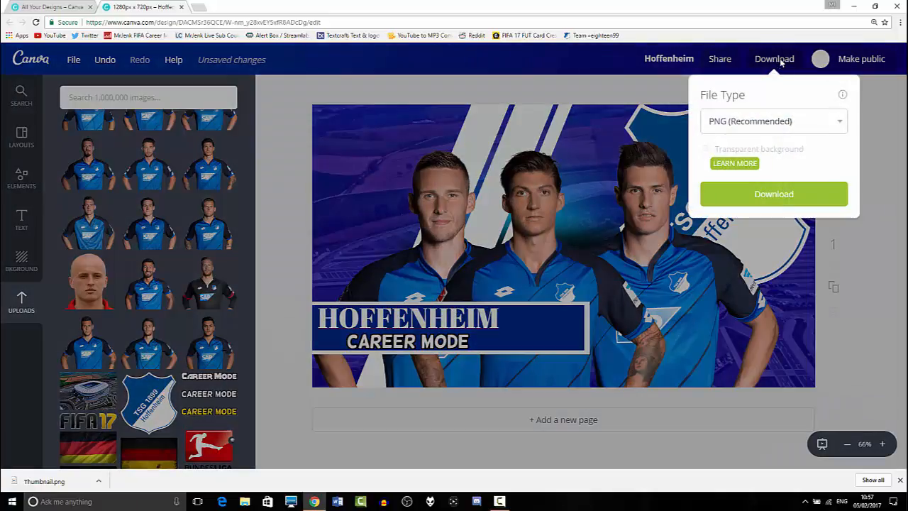
{"action": "left_click", "coordinate": [755, 123]}
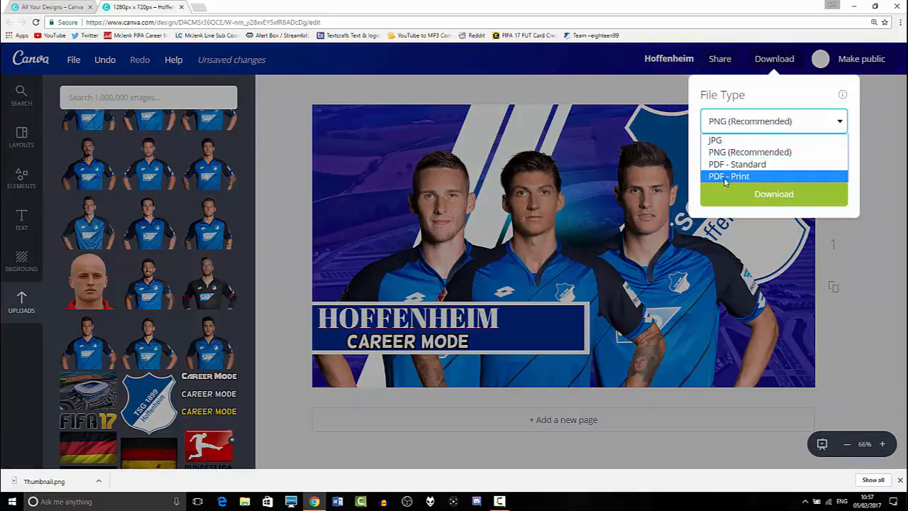
{"action": "left_click", "coordinate": [729, 156]}
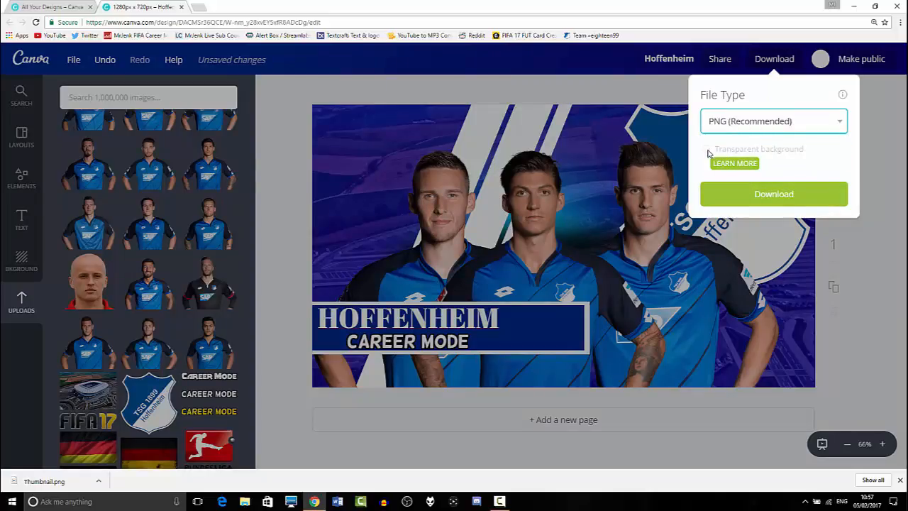
{"action": "left_click", "coordinate": [740, 195]}
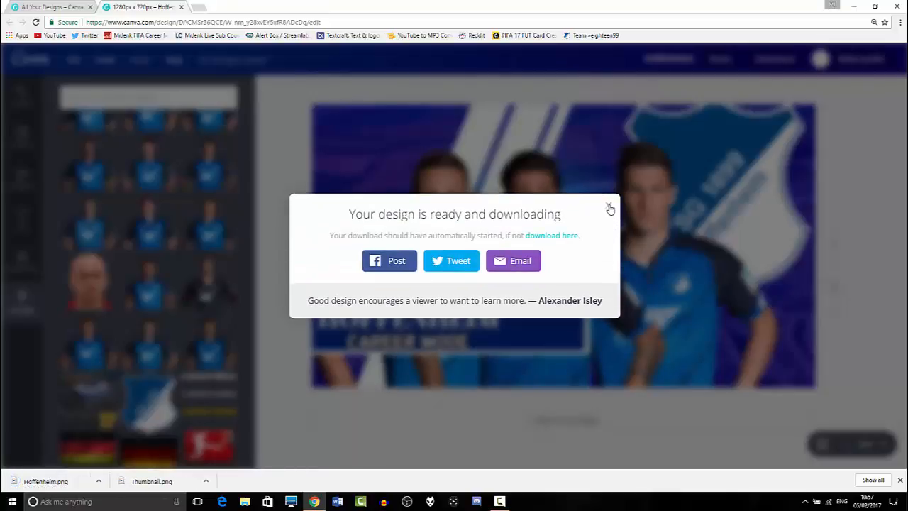
{"action": "left_click", "coordinate": [609, 207]}
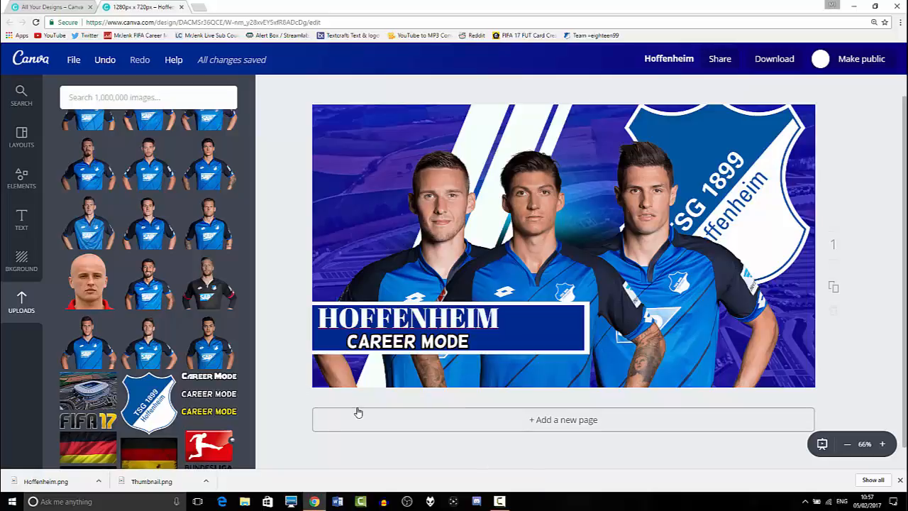
Step: Add a dark blue square outline shape and stretch it to all four edges of the design as a frame
{"action": "left_click", "coordinate": [22, 181]}
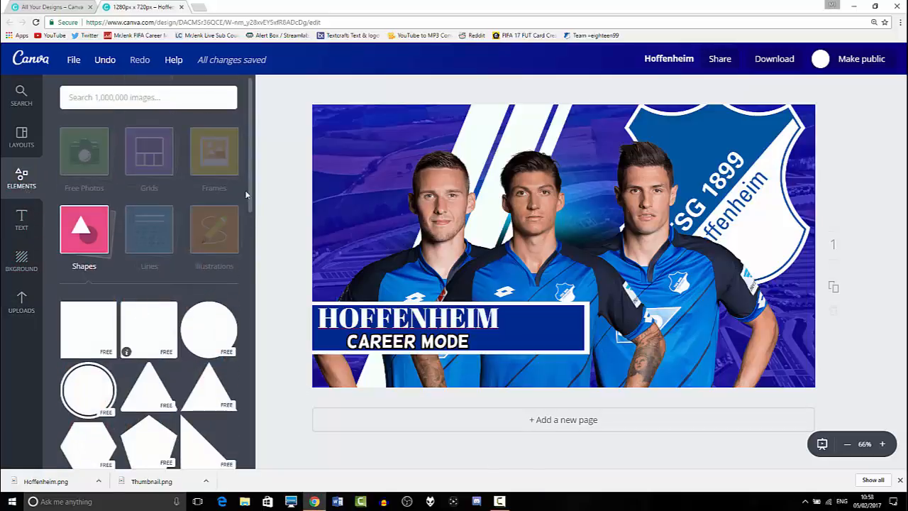
{"action": "left_click_drag", "start_coordinate": [250, 182], "coordinate": [254, 347]}
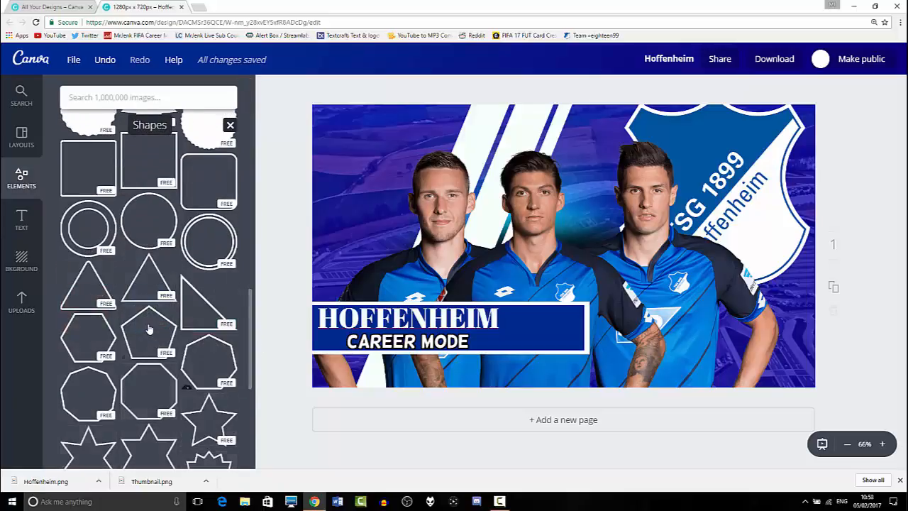
{"action": "left_click", "coordinate": [136, 159]}
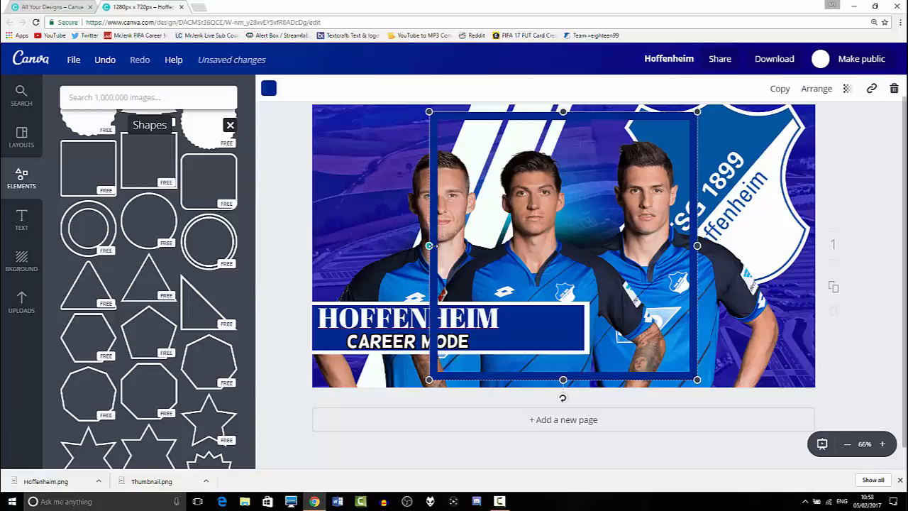
{"action": "left_click_drag", "start_coordinate": [432, 245], "coordinate": [314, 255]}
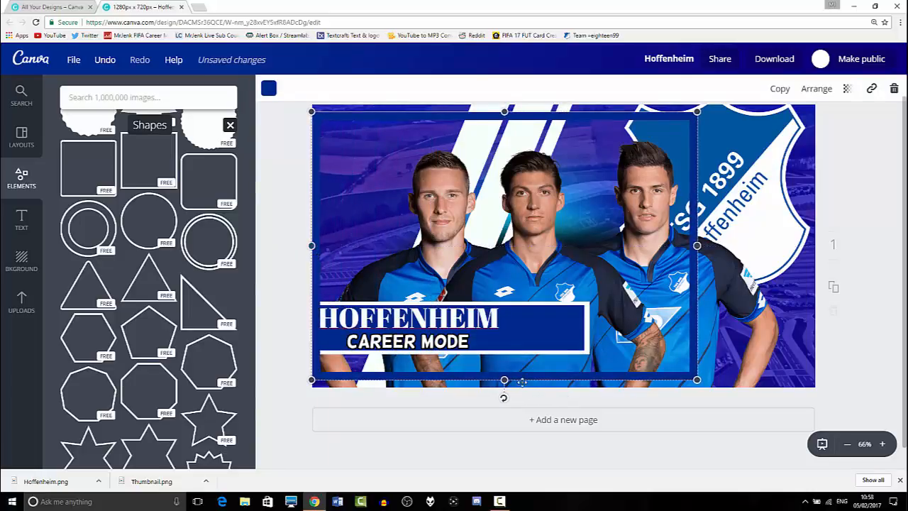
{"action": "left_click_drag", "start_coordinate": [503, 380], "coordinate": [503, 388]}
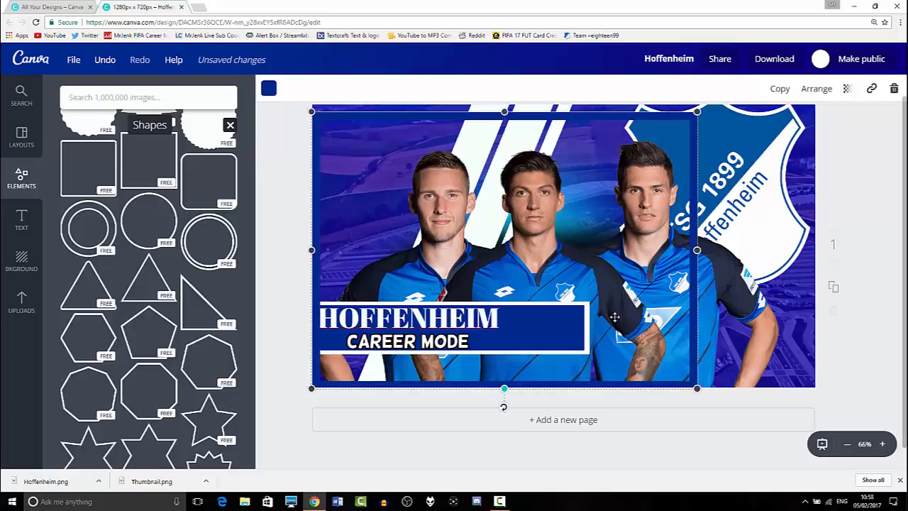
{"action": "left_click_drag", "start_coordinate": [698, 250], "coordinate": [819, 244]}
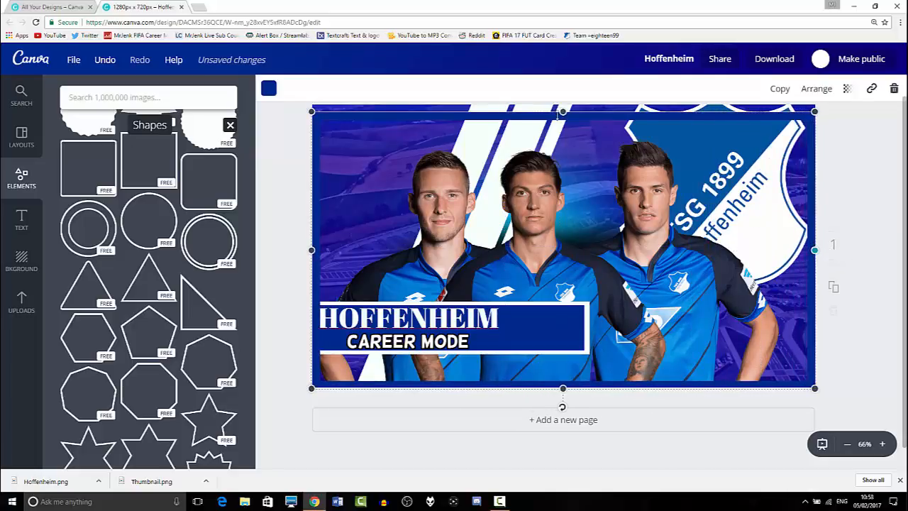
{"action": "left_click_drag", "start_coordinate": [559, 107], "coordinate": [561, 103]}
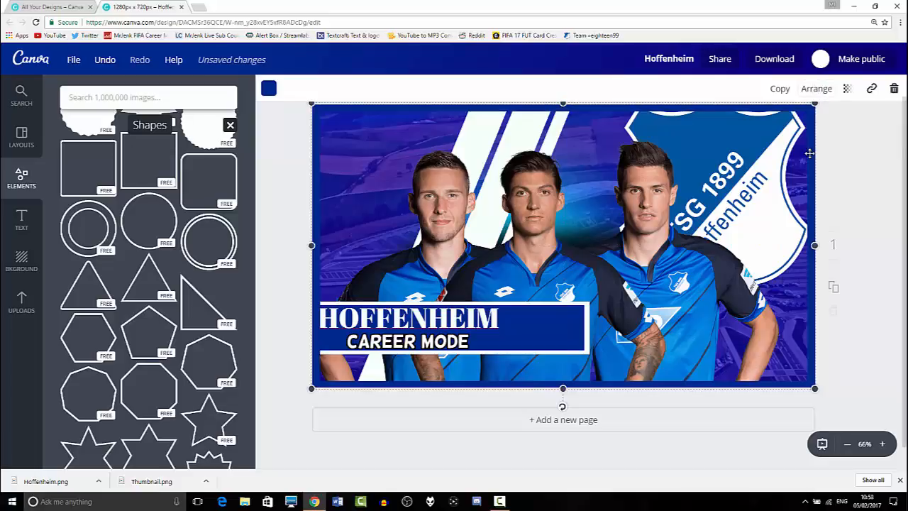
{"action": "left_click", "coordinate": [846, 200]}
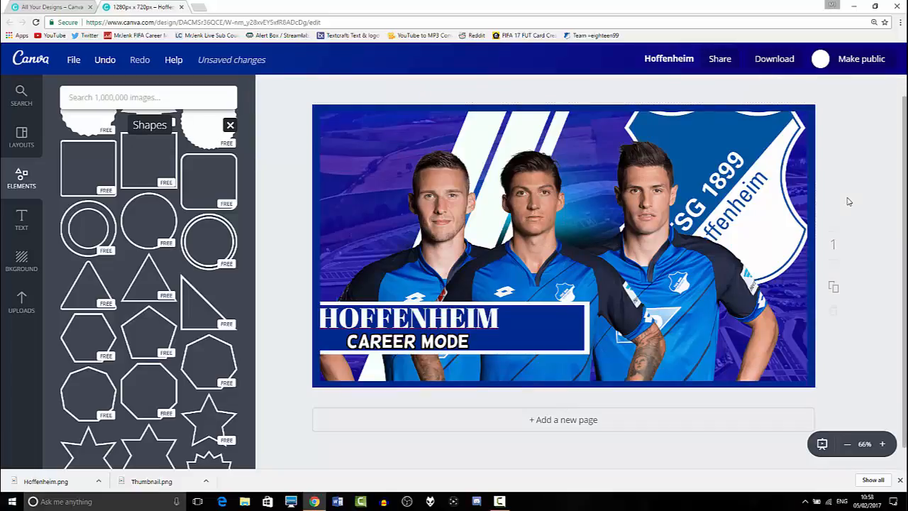